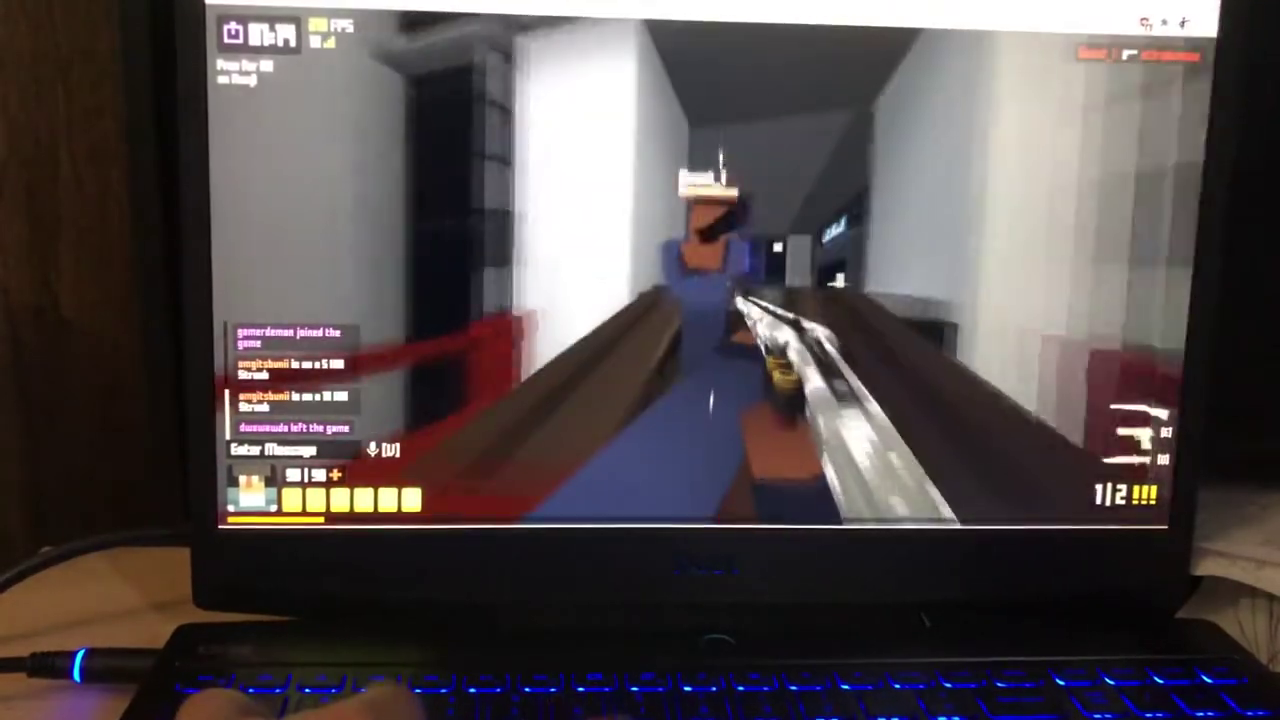
Advance through the corridors and onto the balcony, firing and reloading the shotgun at enemies.
key("r")
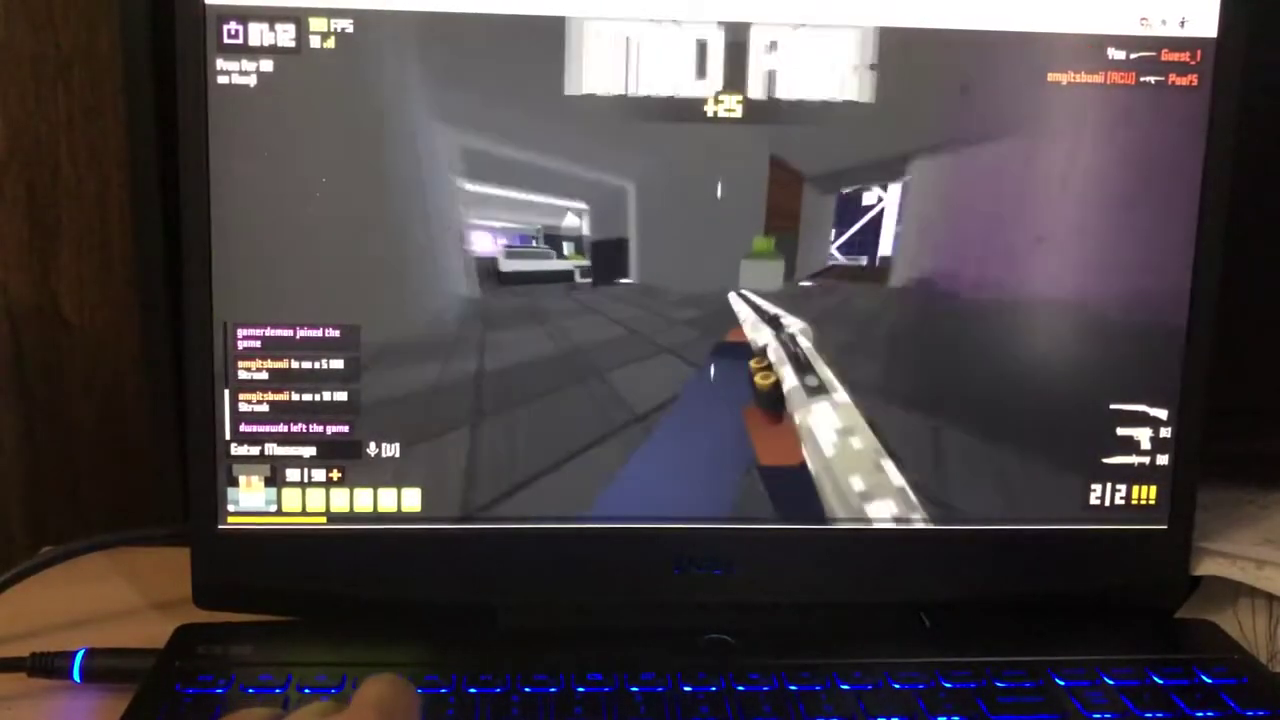
key("w")
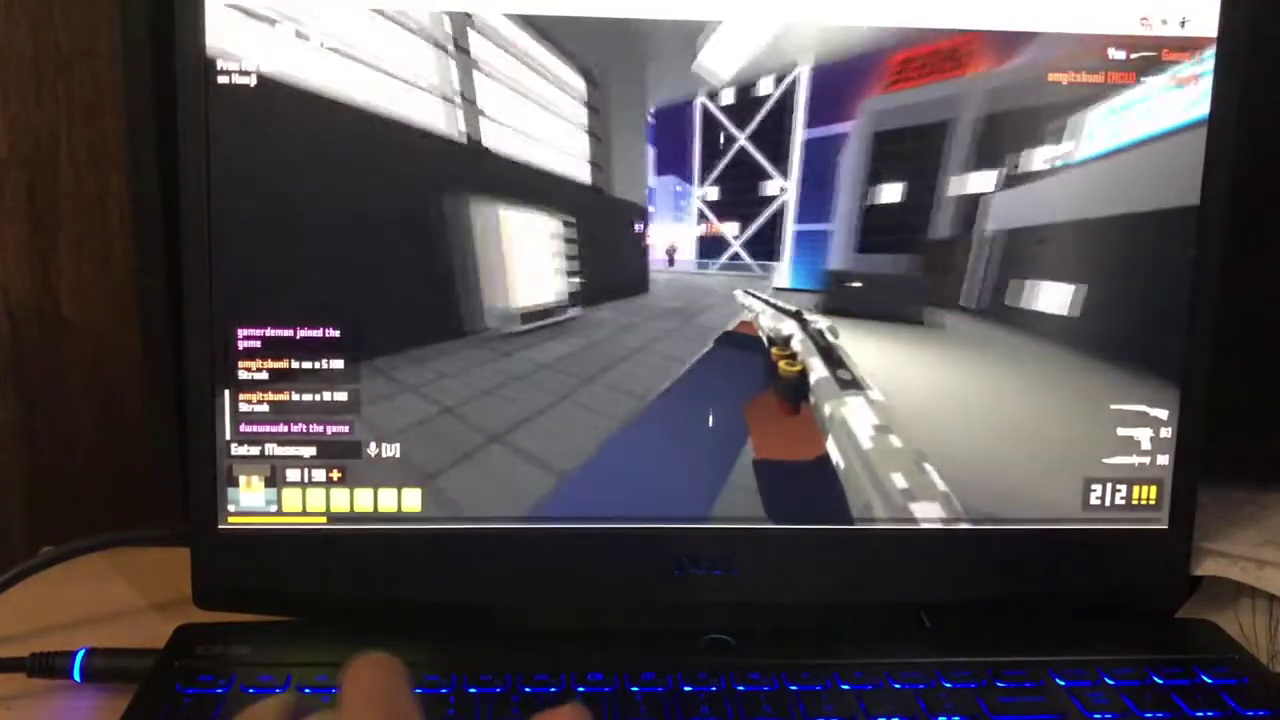
key("w")
left_click(710, 410)
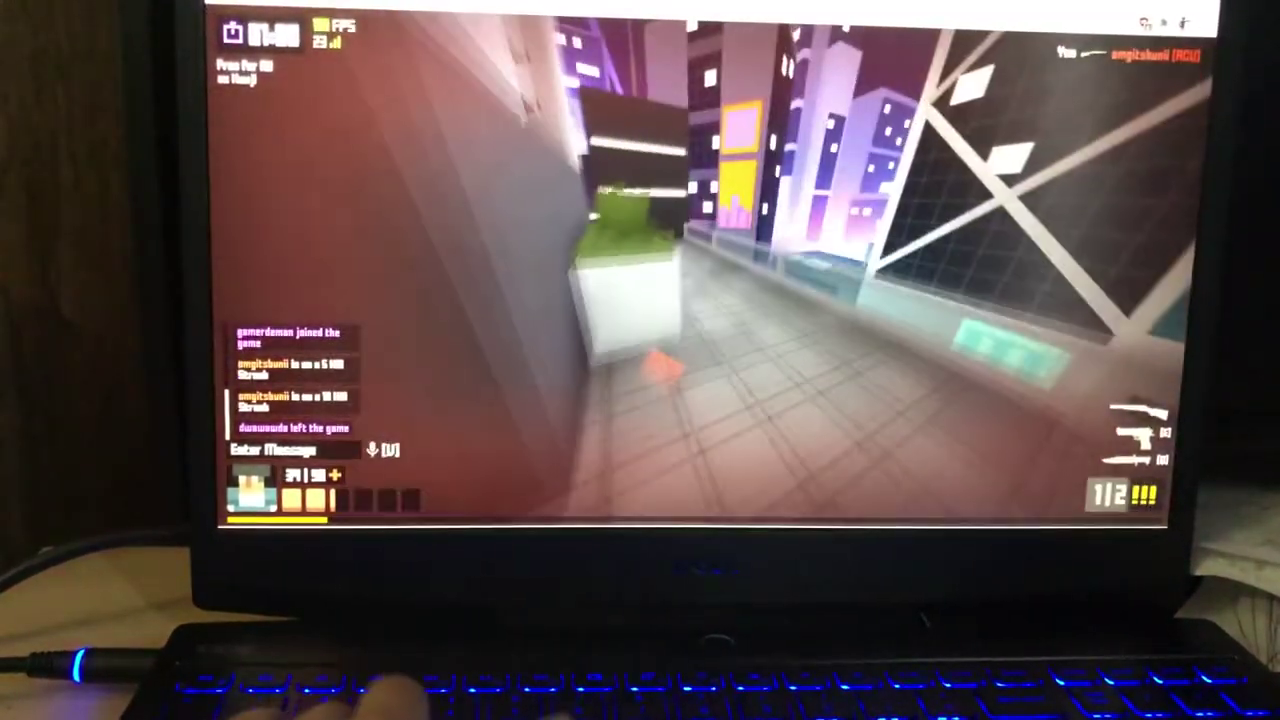
key("w")
key("r")
left_click(714, 280)
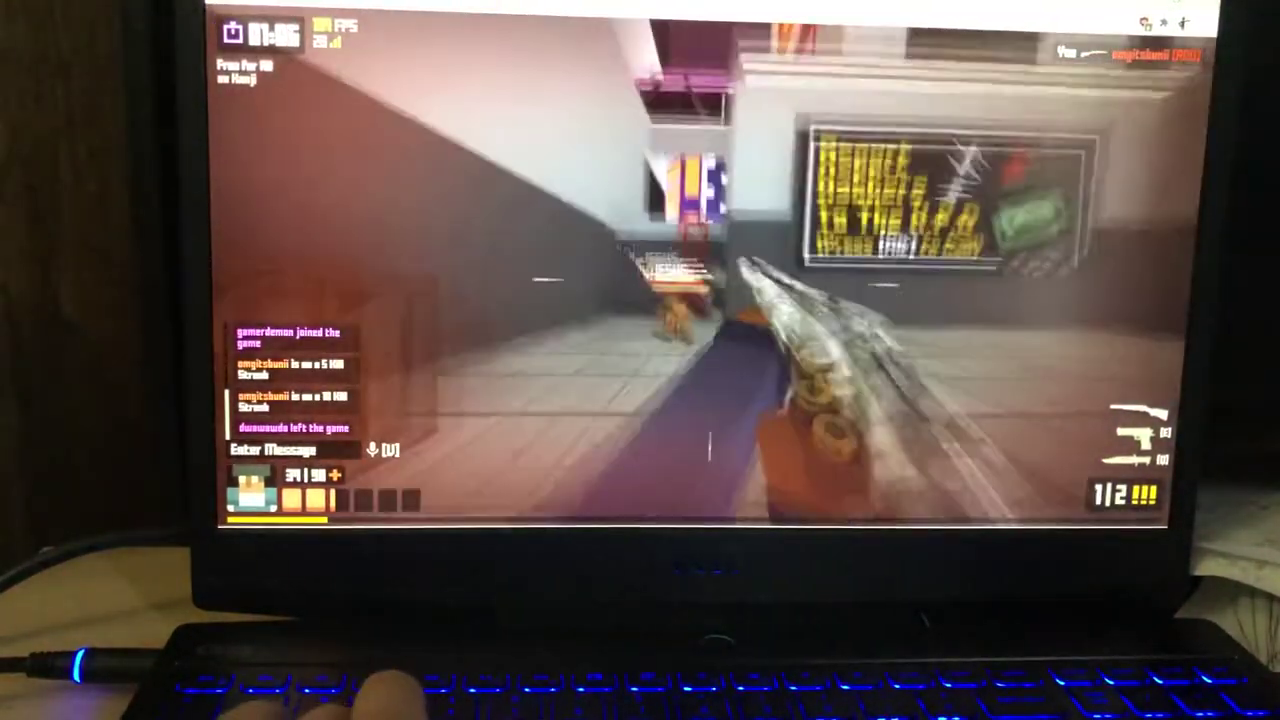
key("w")
left_click(710, 420)
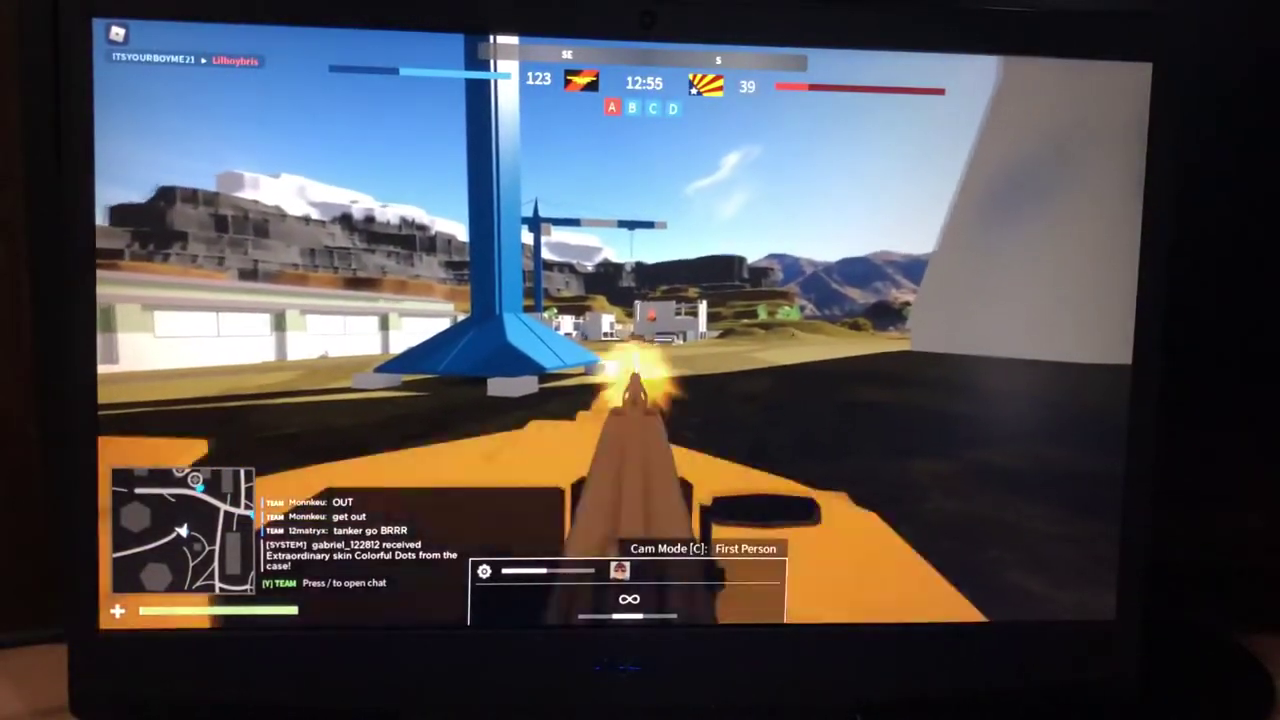
Drive the vehicle forward while firing the turret gun at targets ahead.
key("w")
left_click(633, 375)
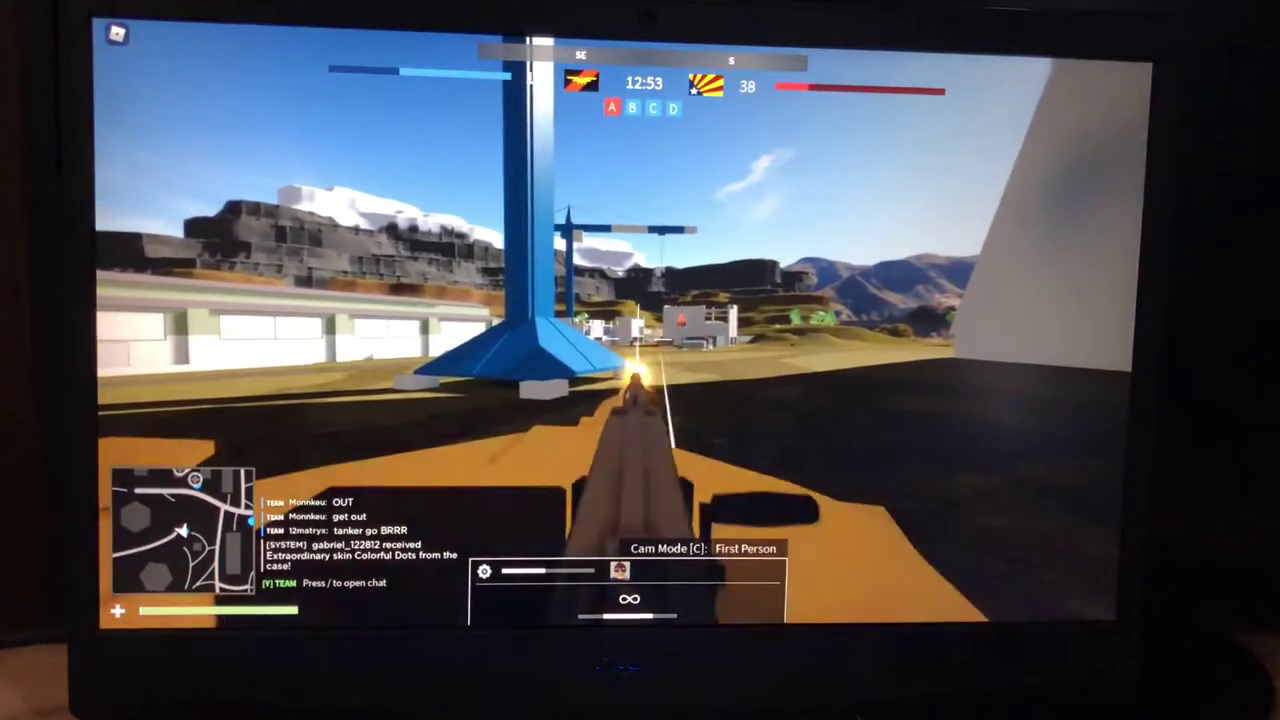
left_click(636, 342)
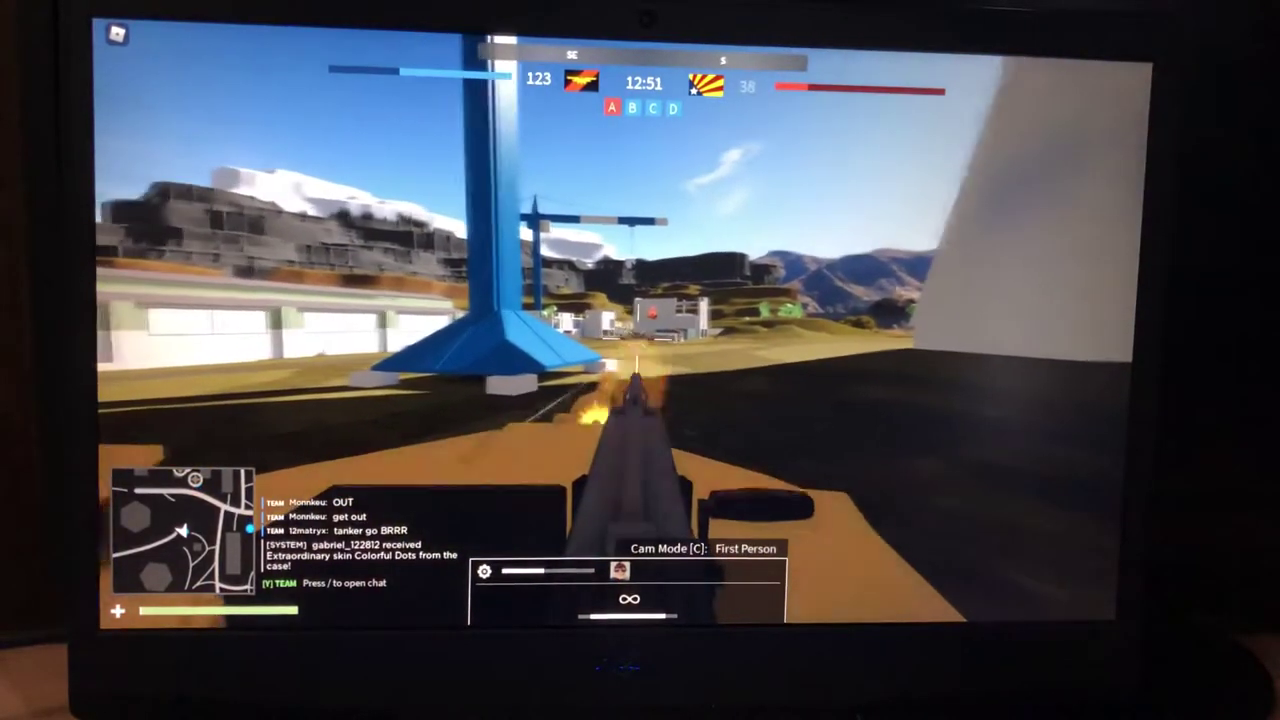
left_click(636, 370)
Leave the turret on foot and fire the scoped rifle at the building.
key("f")
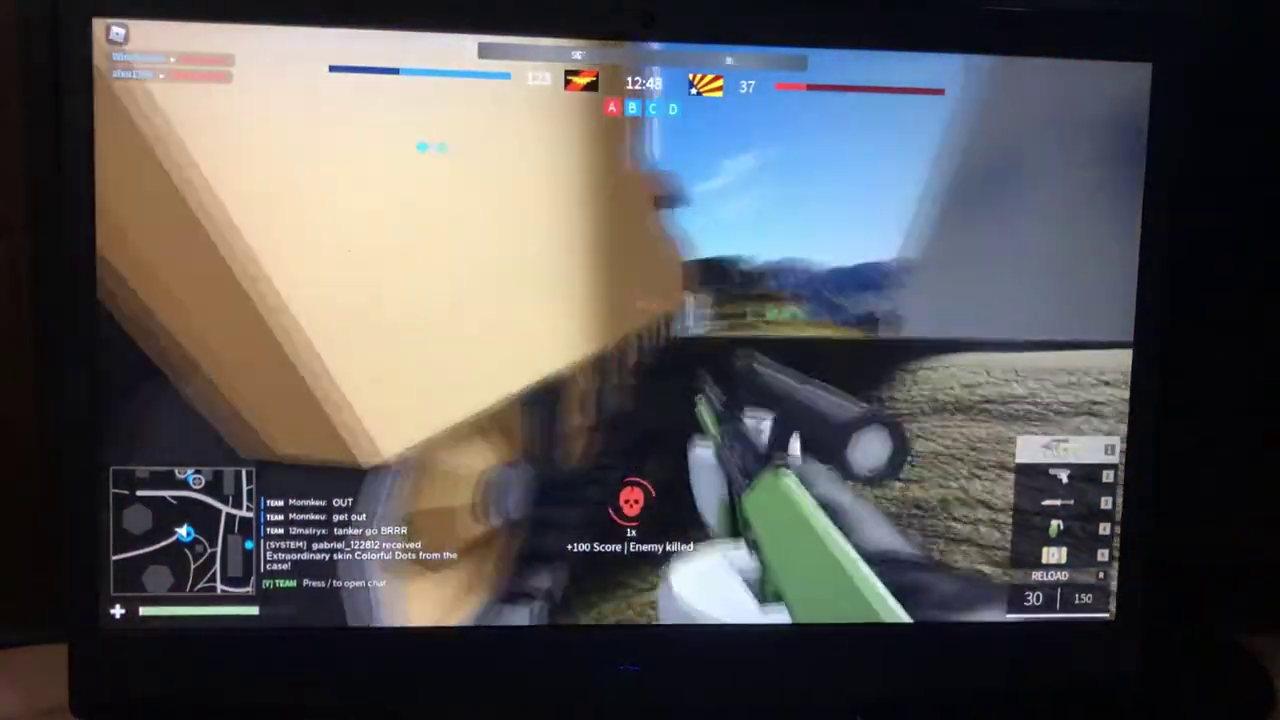
right_click(636, 340)
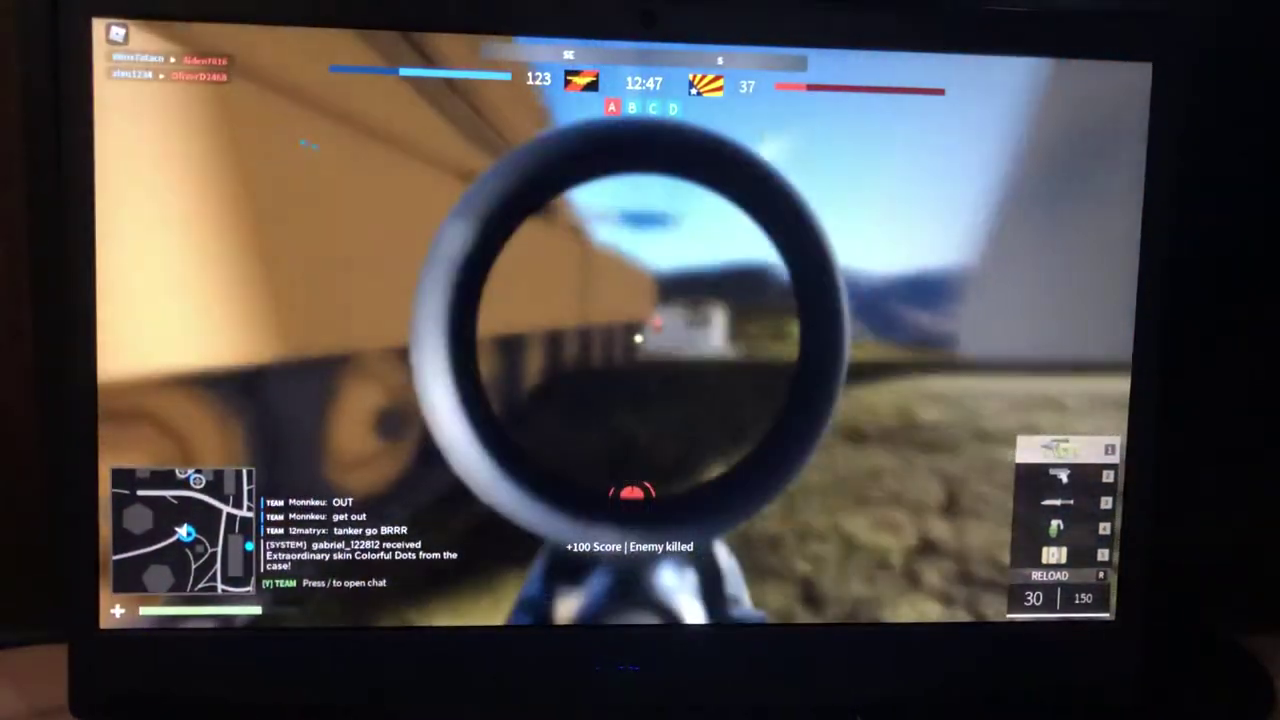
left_click(636, 340)
left_click(636, 340)
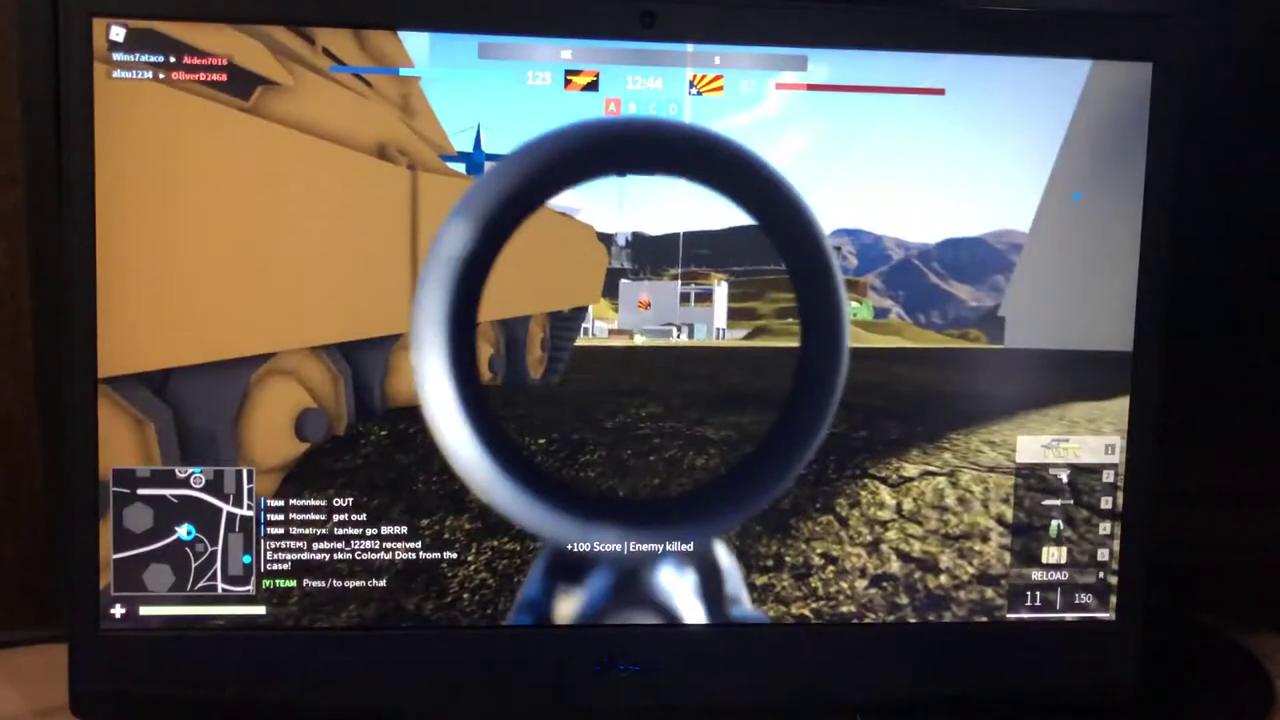
left_click(636, 340)
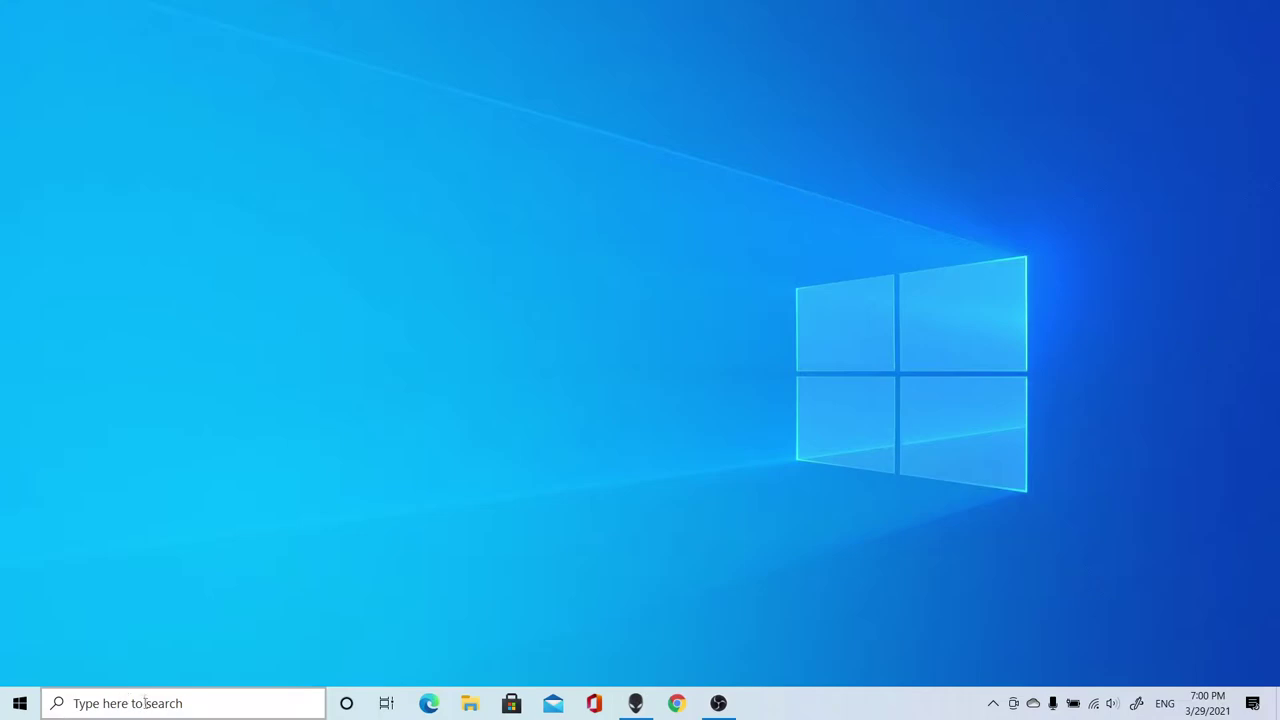
left_click(145, 703)
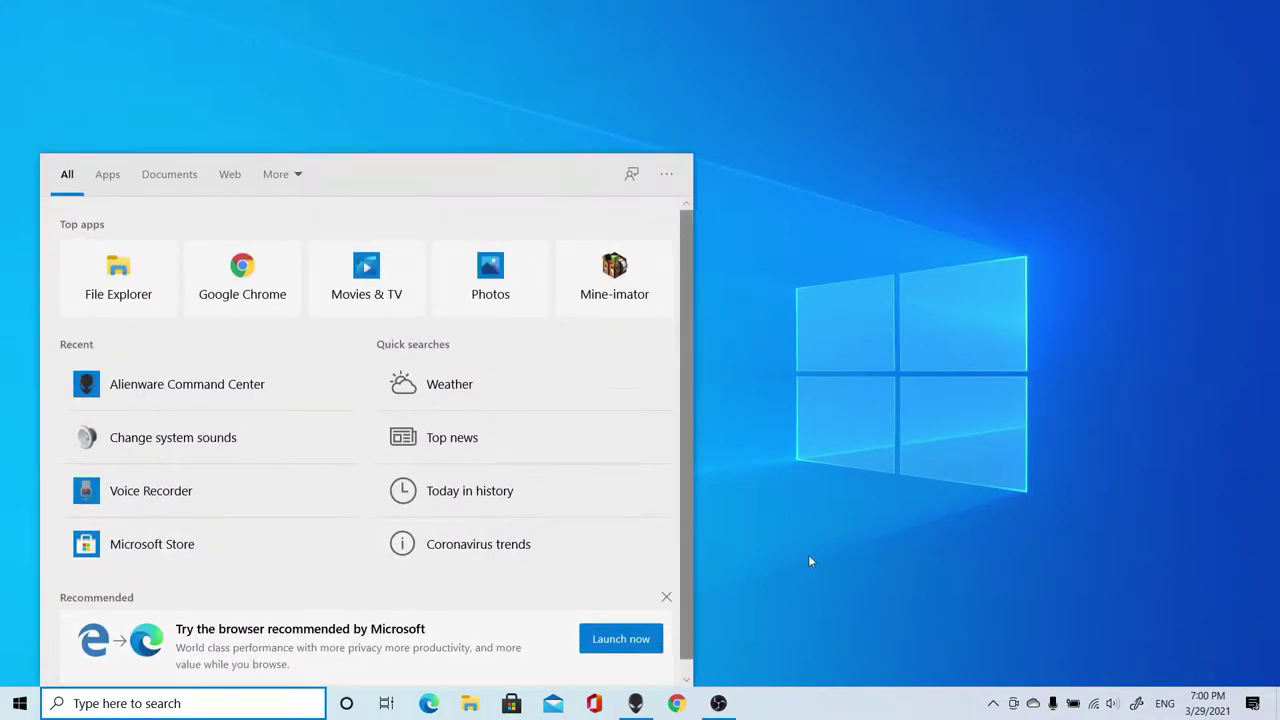
Turn on system protection for the Windows (C:) drive, reserving 5% of disk space.
type("resto")
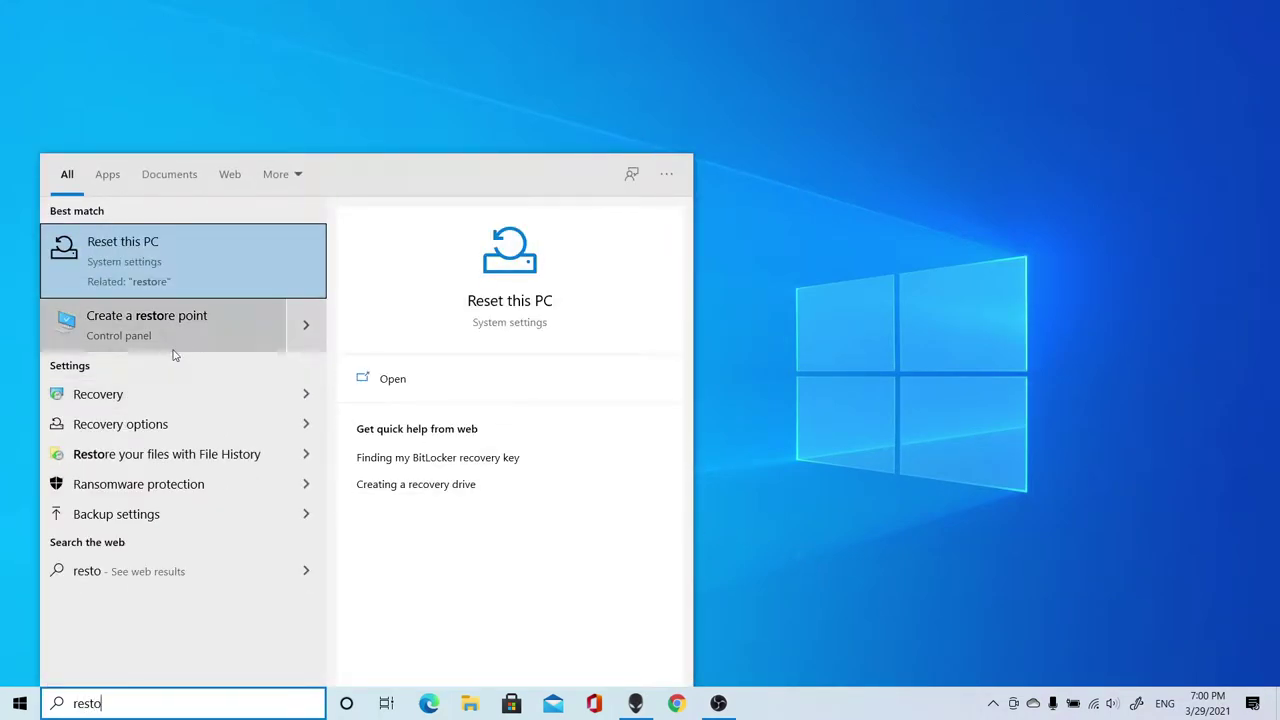
left_click(136, 327)
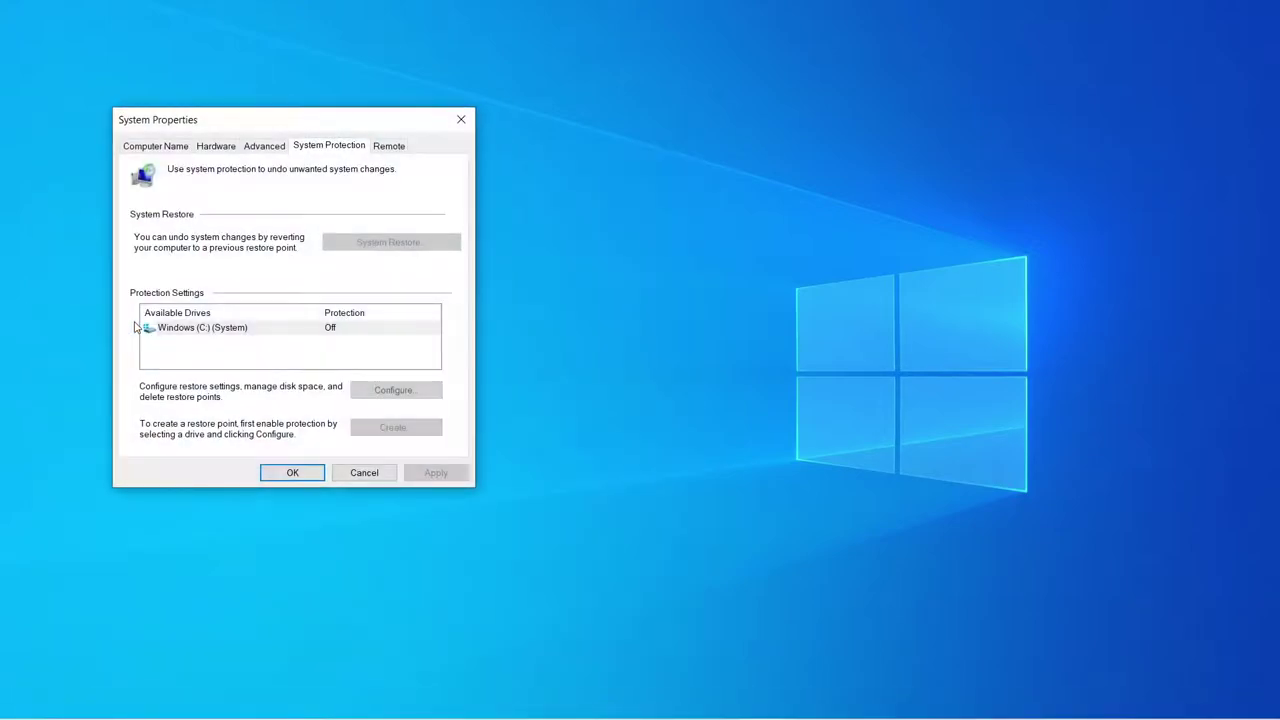
left_click(244, 330)
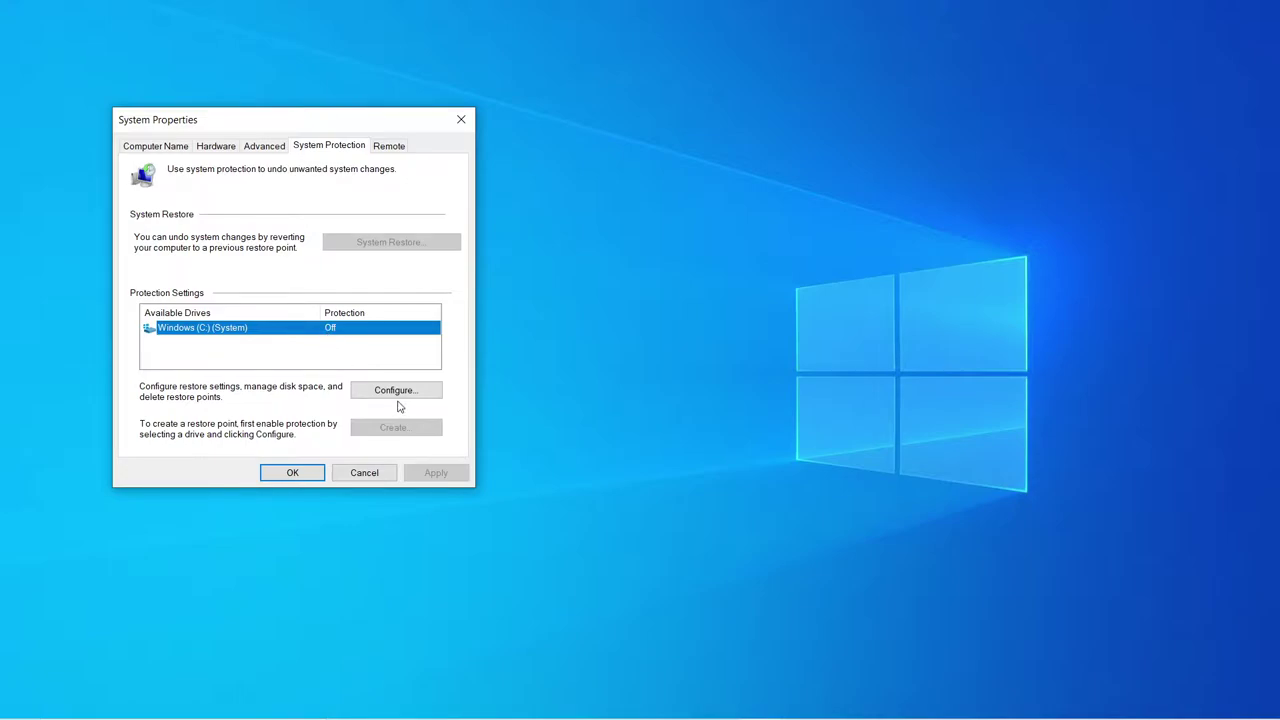
left_click(395, 390)
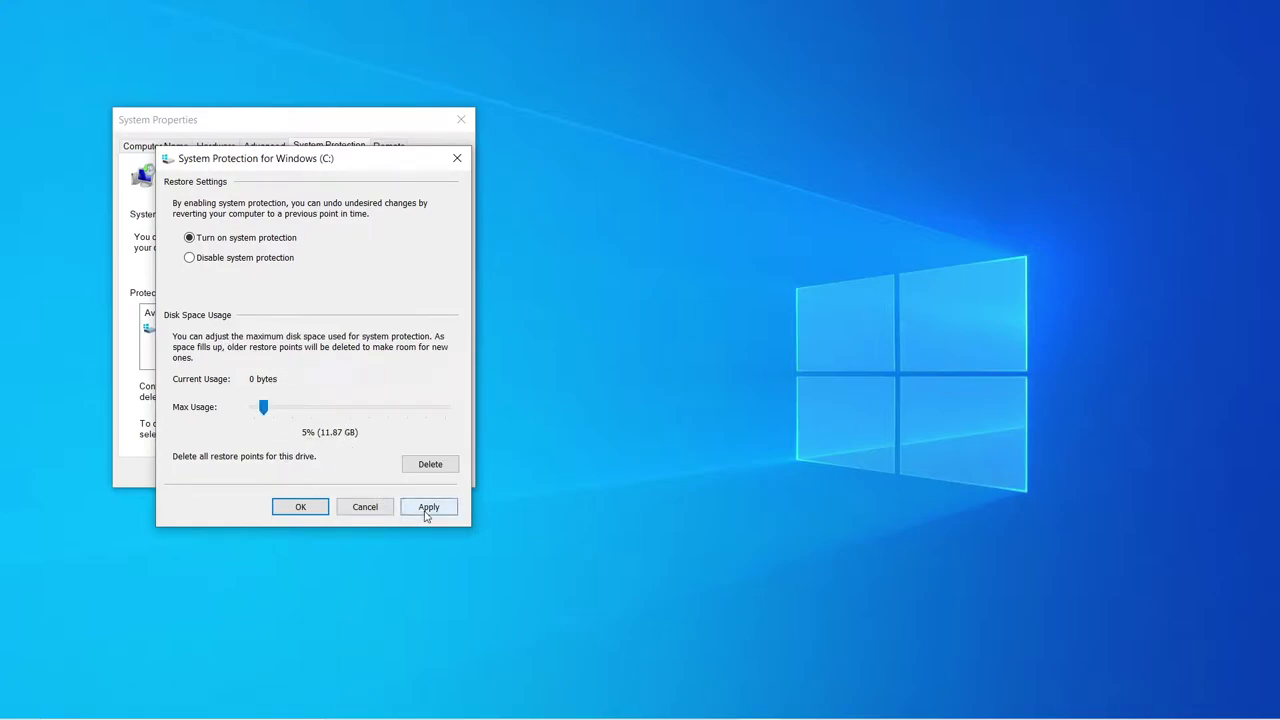
left_click(295, 507)
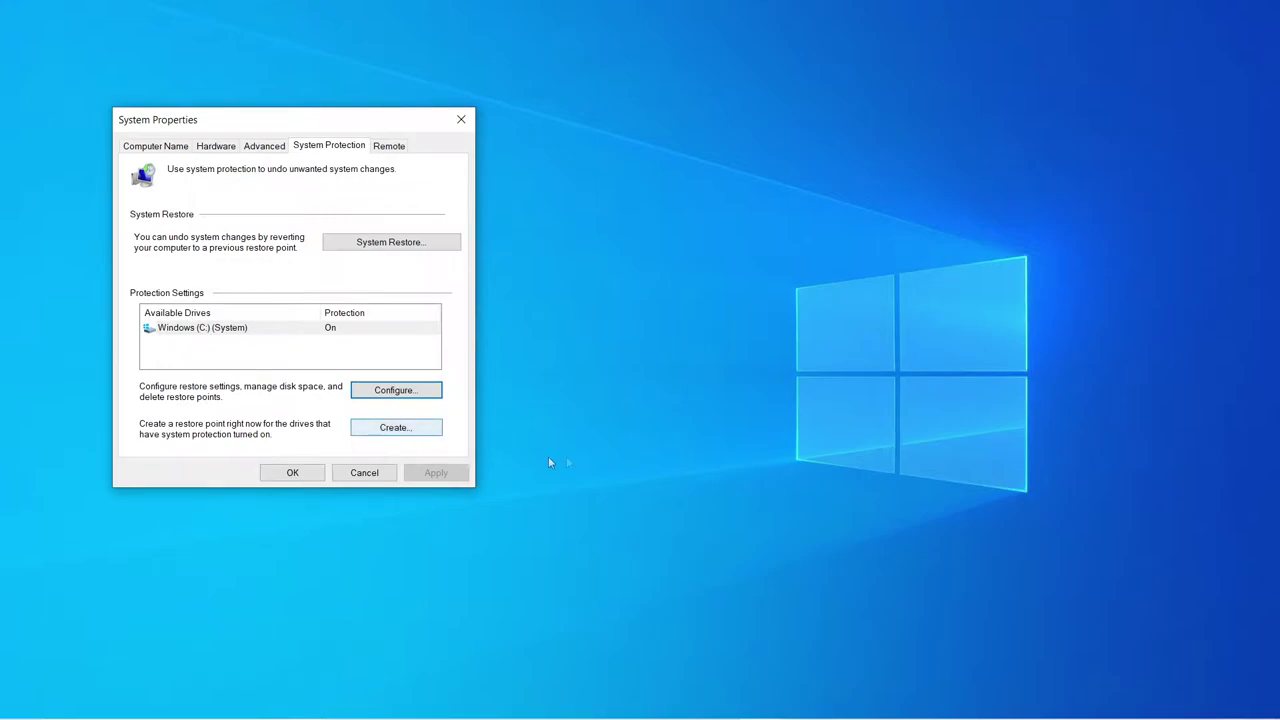
Create a restore point named 'dell g3 optimization' and dismiss the success message.
left_click(391, 428)
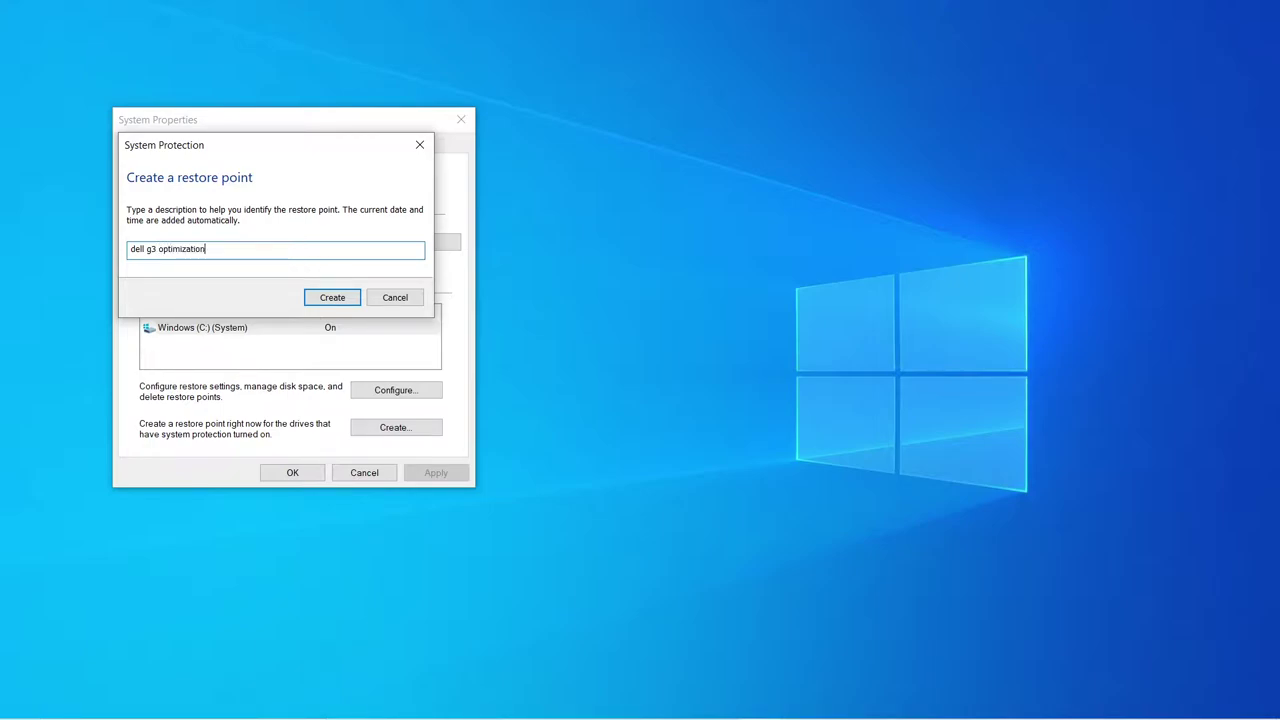
left_click(329, 299)
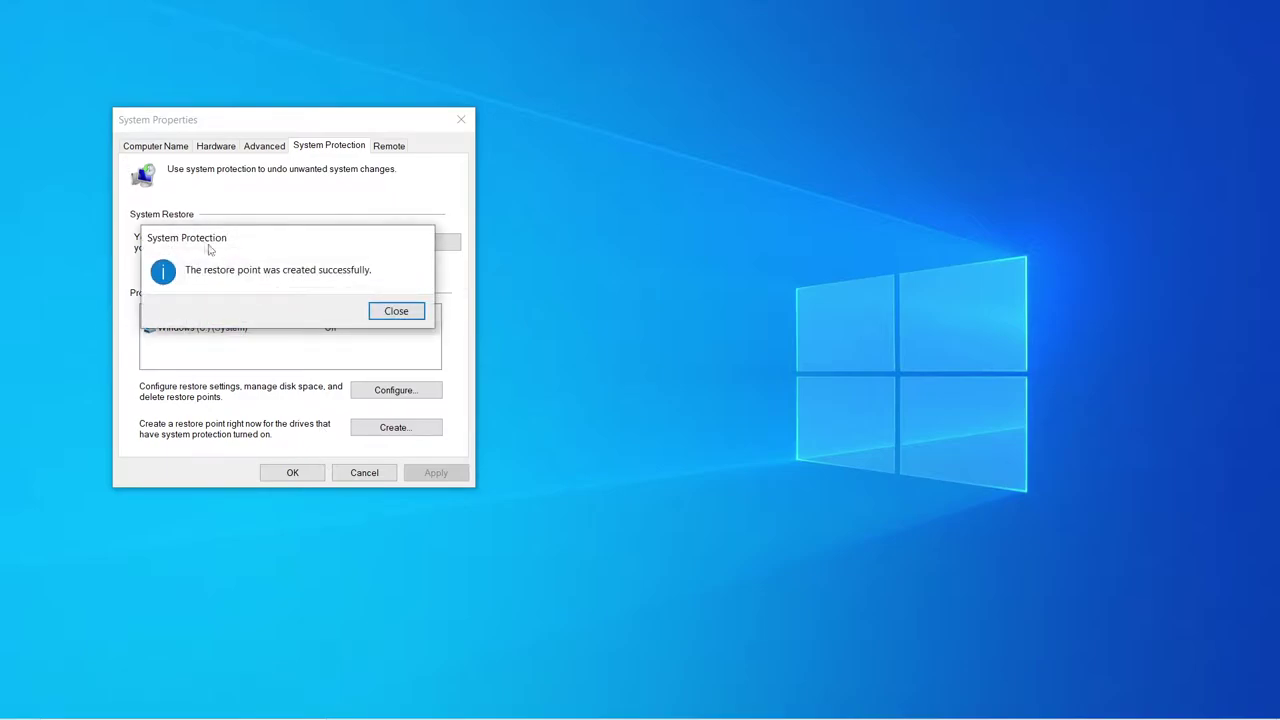
key("Return")
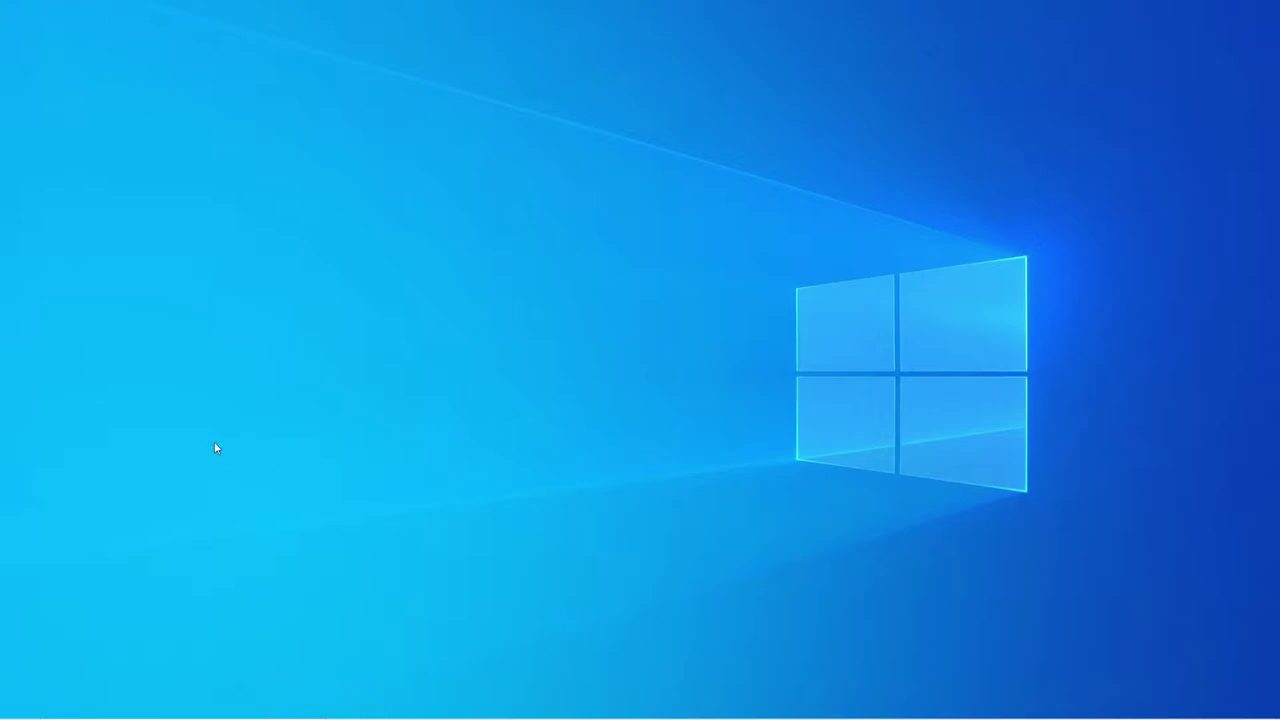
mouse_move(4, 716)
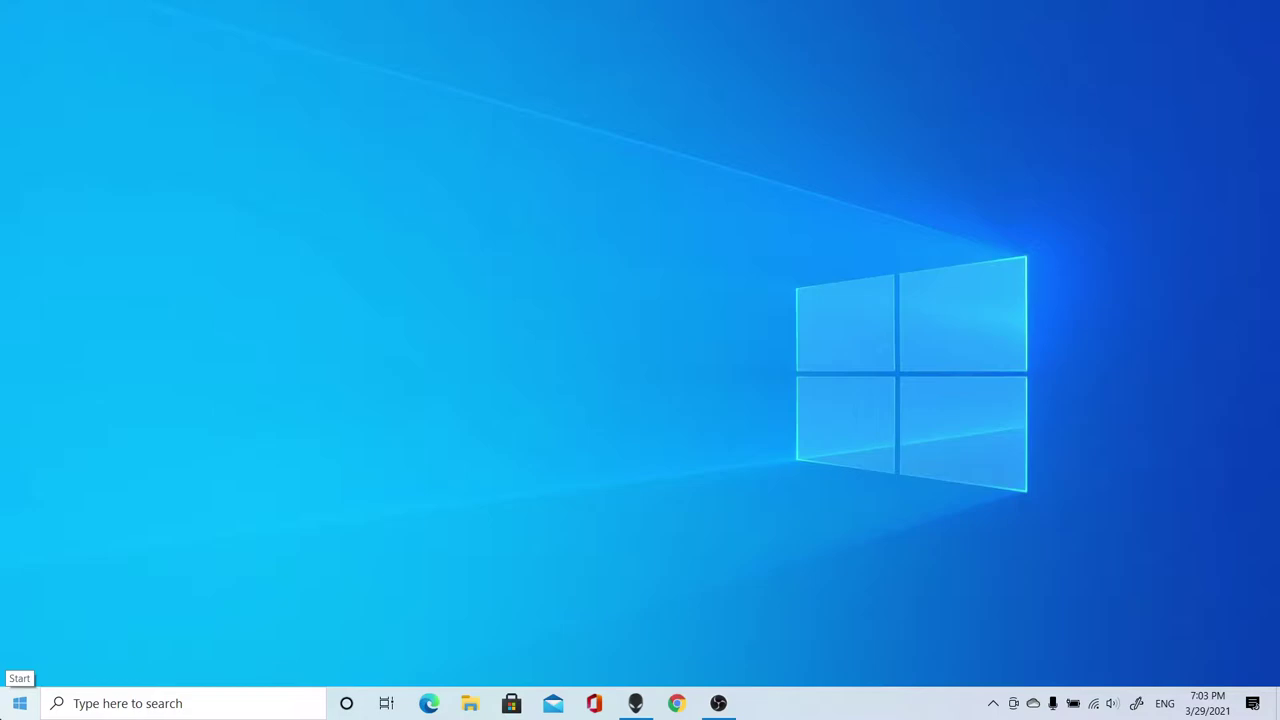
Open Apps & features from the Start button's quick menu.
right_click(4, 712)
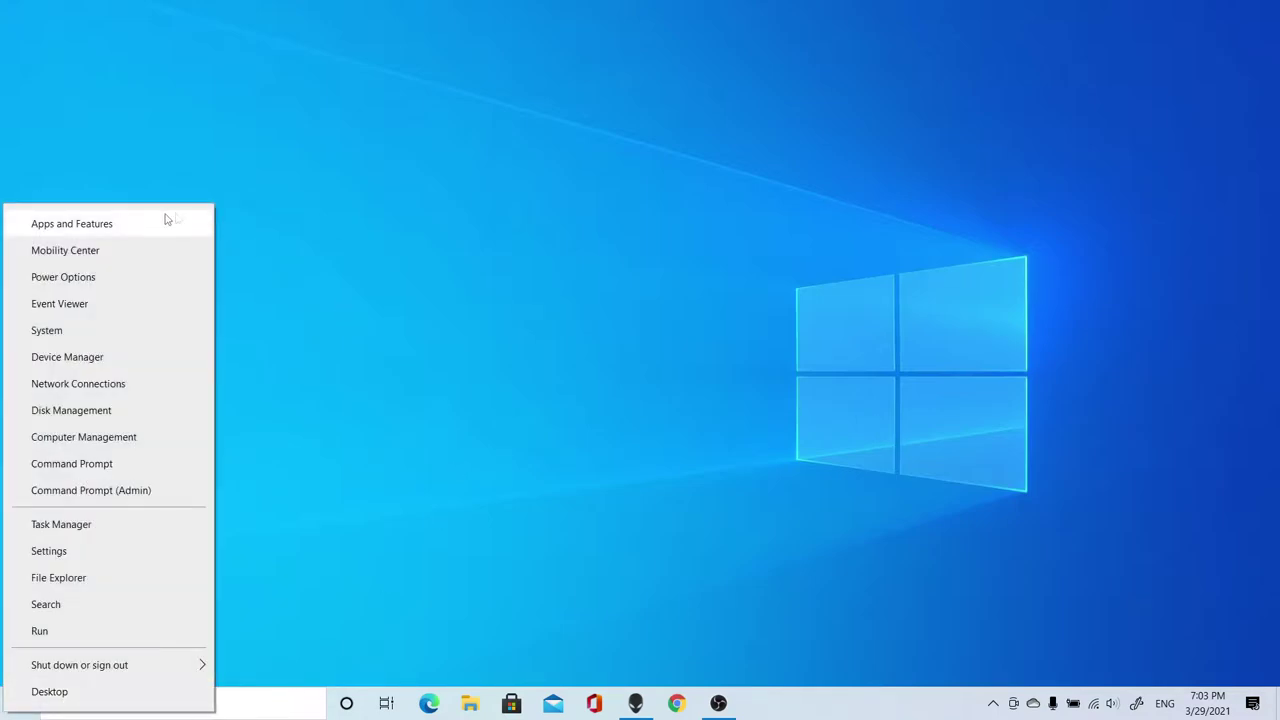
left_click(97, 224)
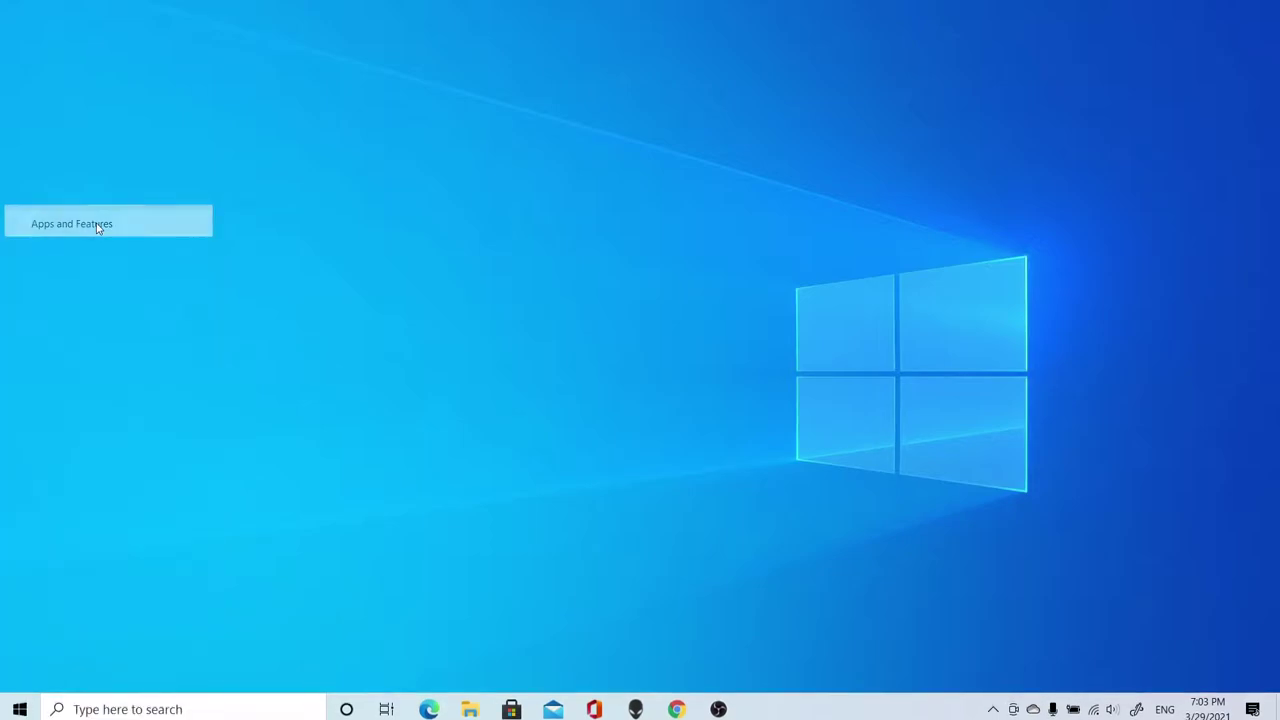
scroll(660, 520, "down", 5)
scroll(640, 460, "up", 5)
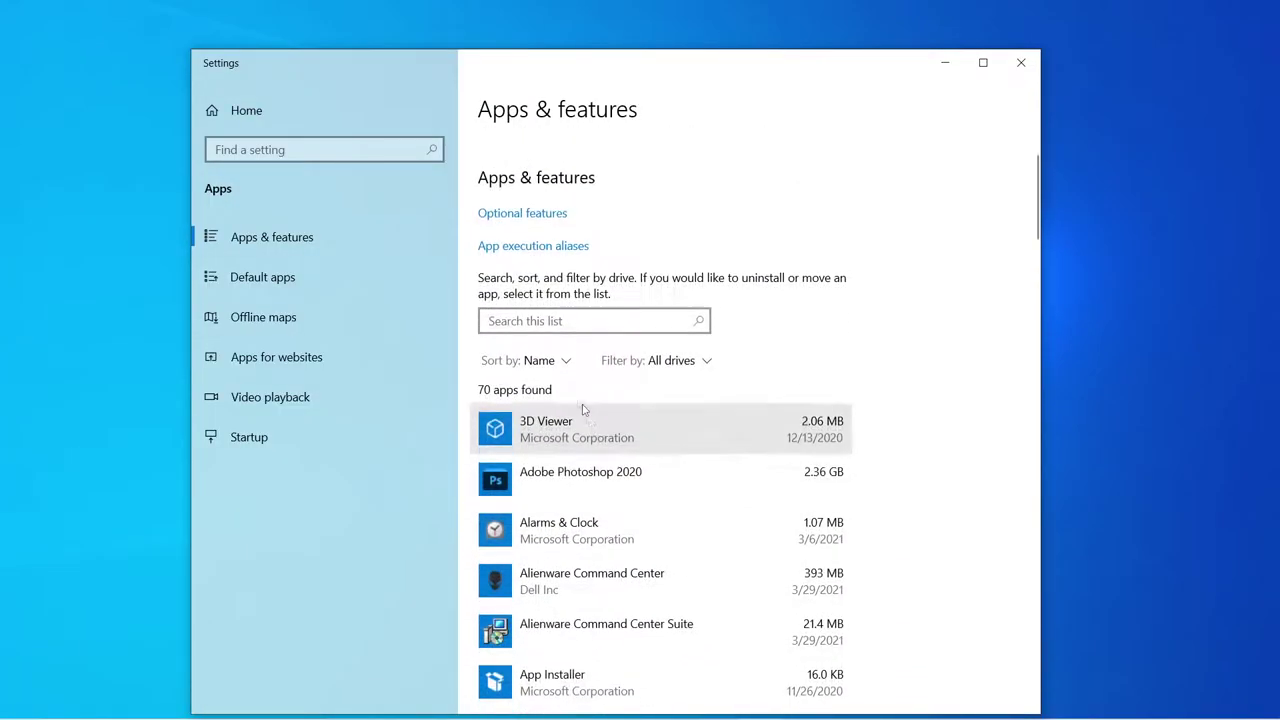
Inspect the 3D Viewer, Dell Mobile Connect Drivers and Alienware Command Center entries.
left_click(598, 450)
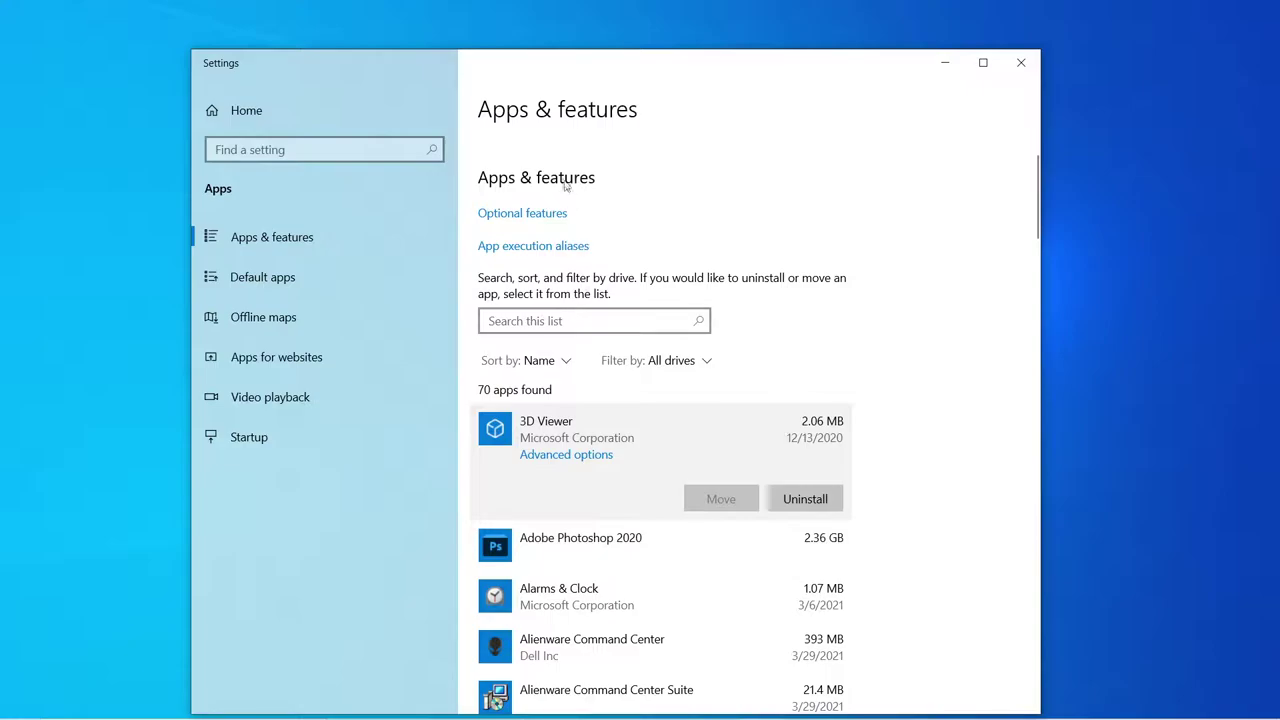
scroll(660, 640, "down", 5)
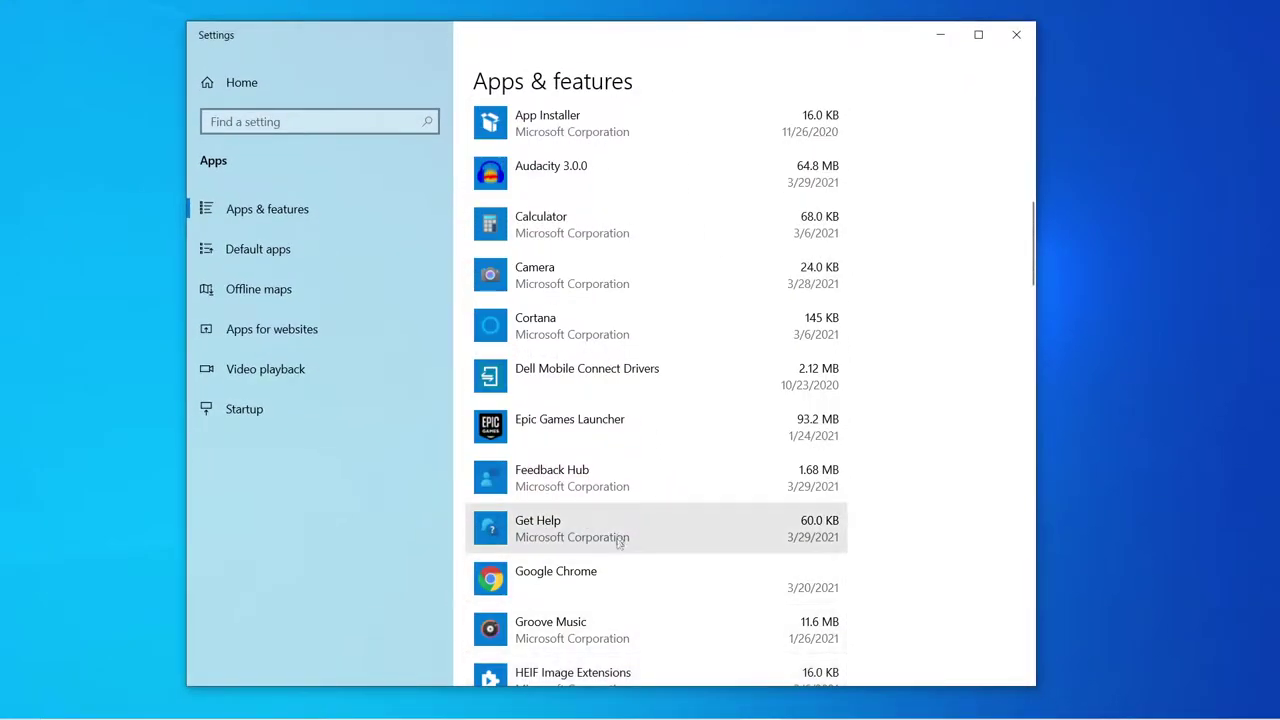
left_click(617, 395)
scroll(706, 540, "down", 5)
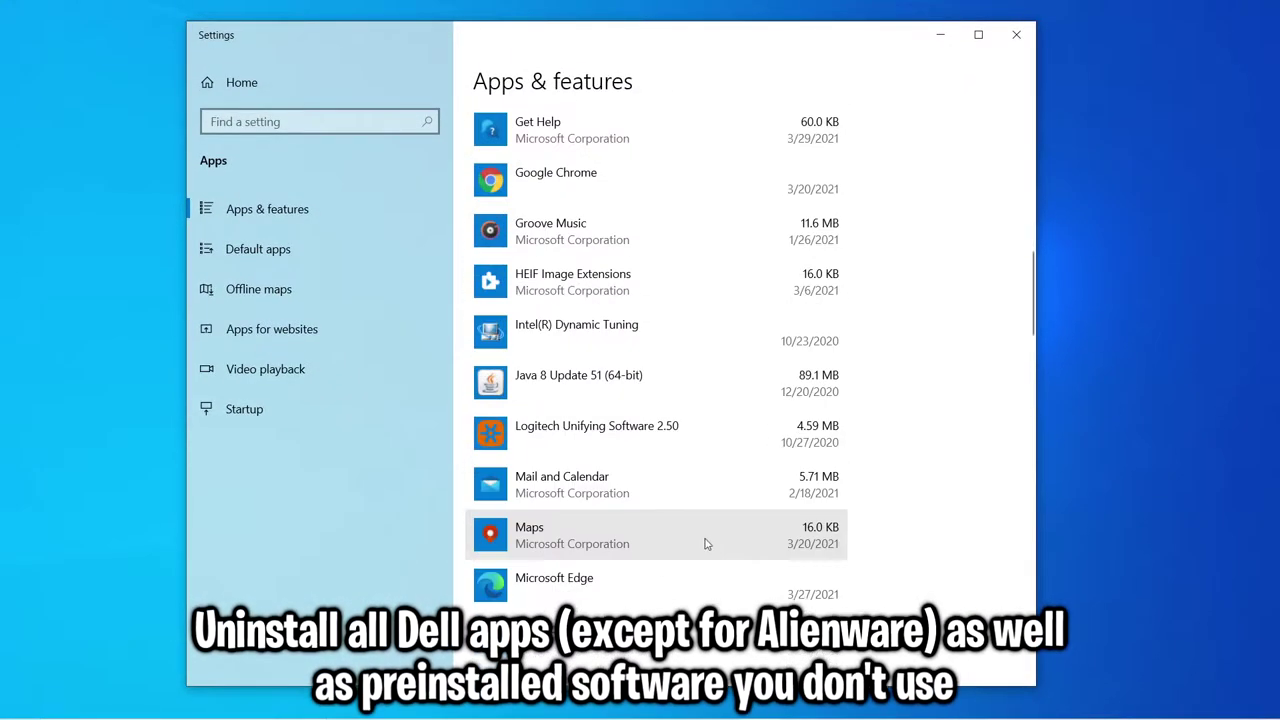
scroll(690, 543, "up", 6)
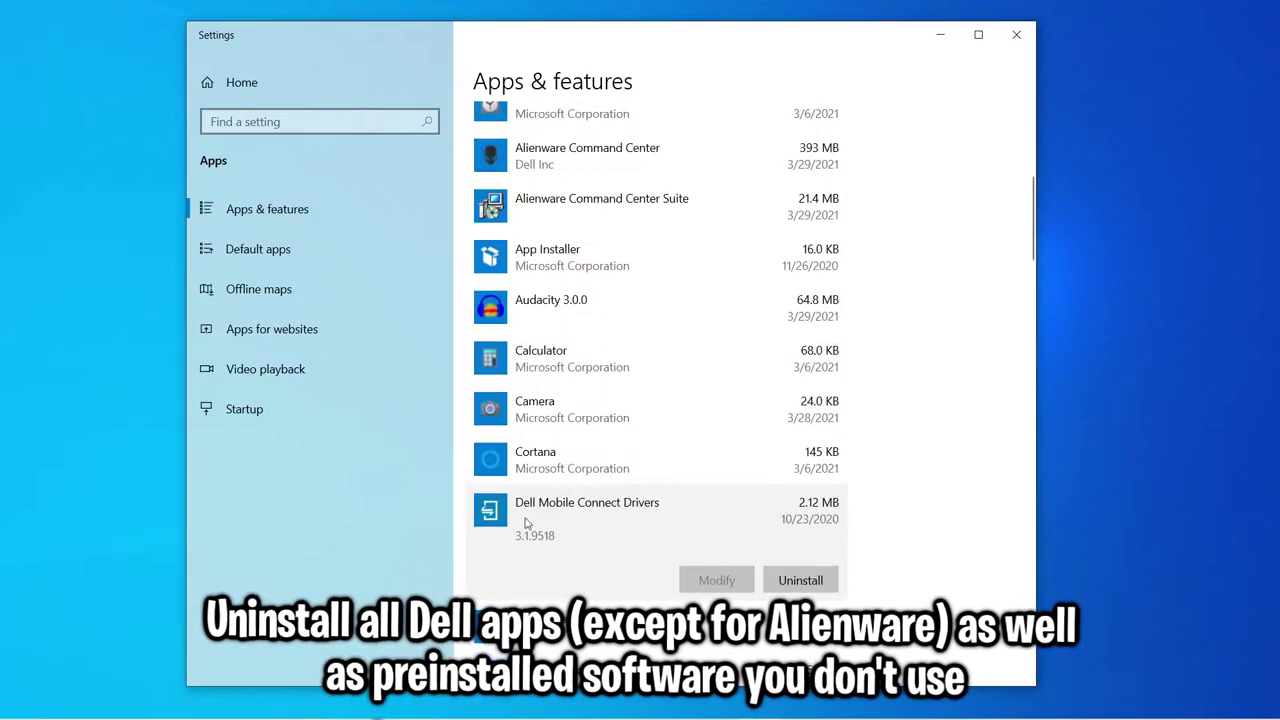
scroll(645, 521, "up", 5)
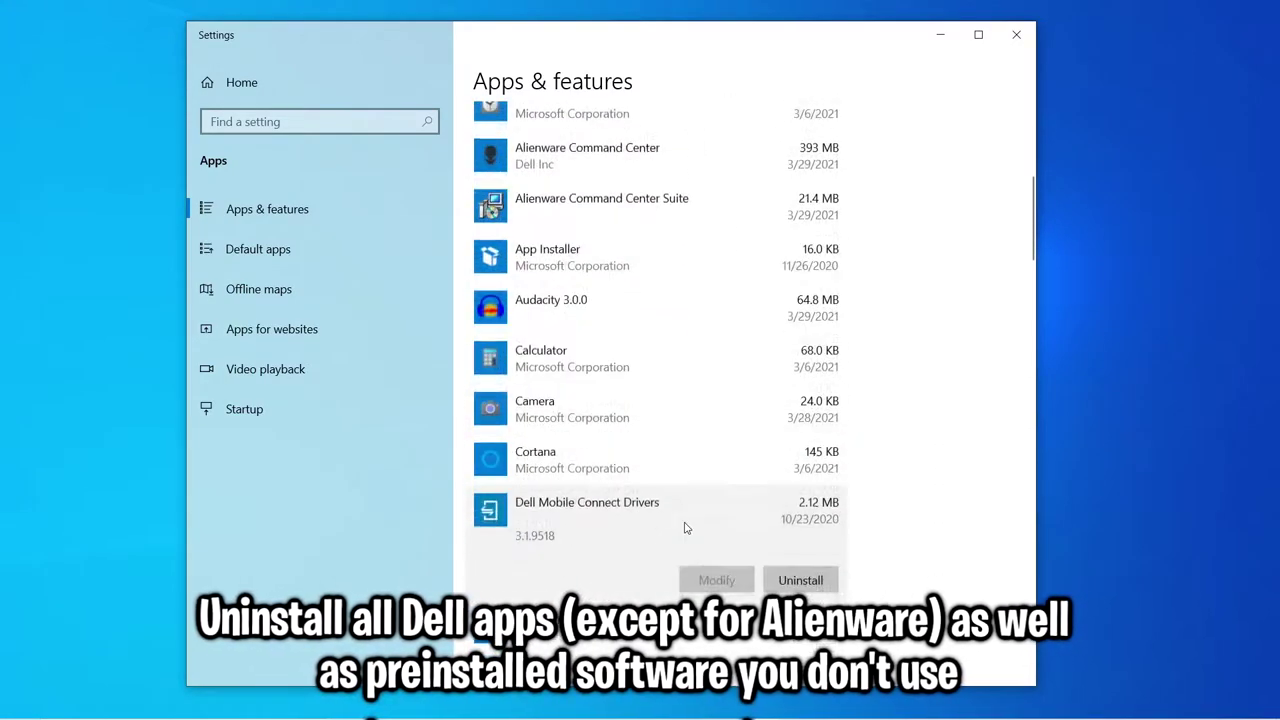
scroll(648, 520, "up", 5)
left_click(648, 520)
scroll(648, 520, "down", 3)
left_click(573, 159)
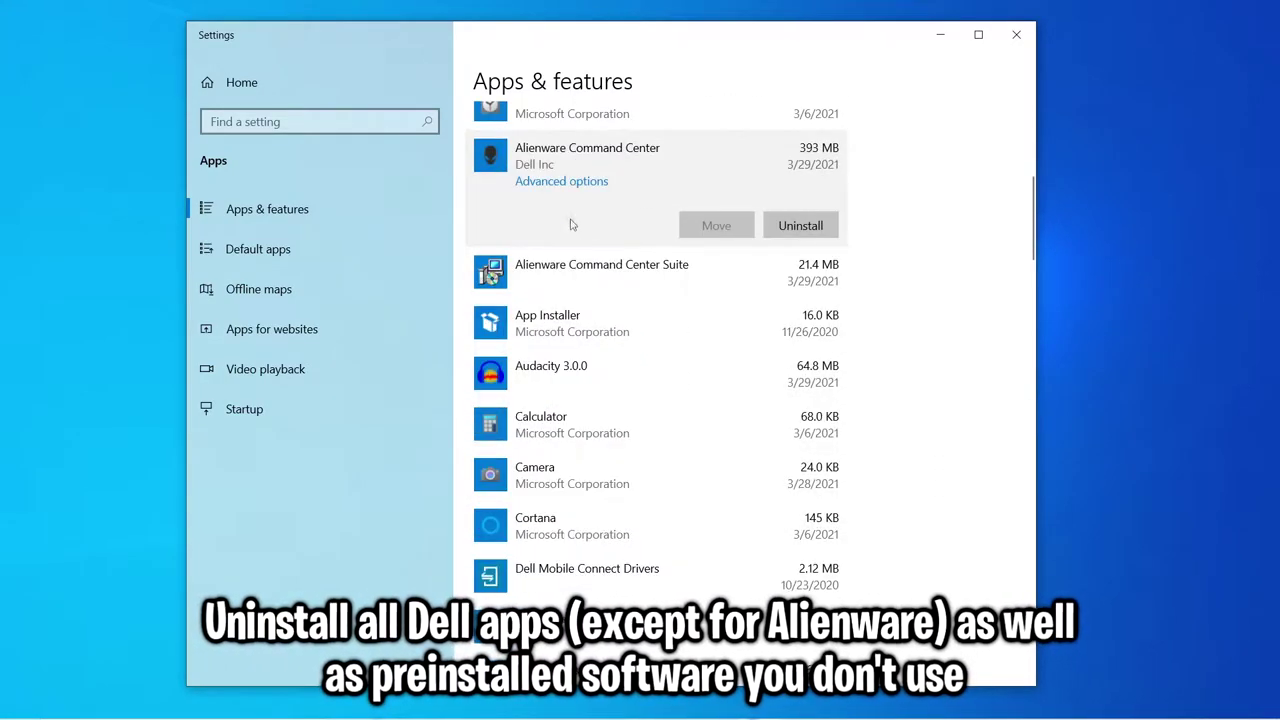
left_click(530, 275)
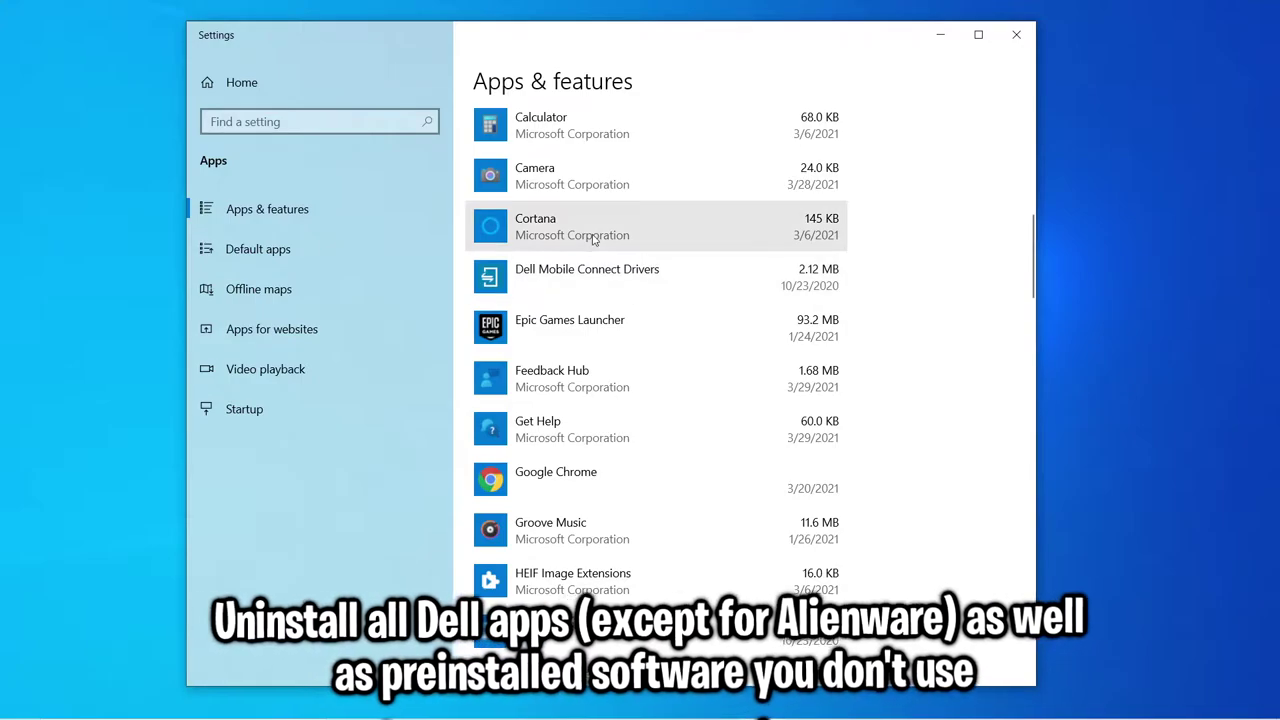
Uninstall Dell Mobile Connect Drivers and look through the remaining app list.
left_click(569, 278)
left_click(805, 282)
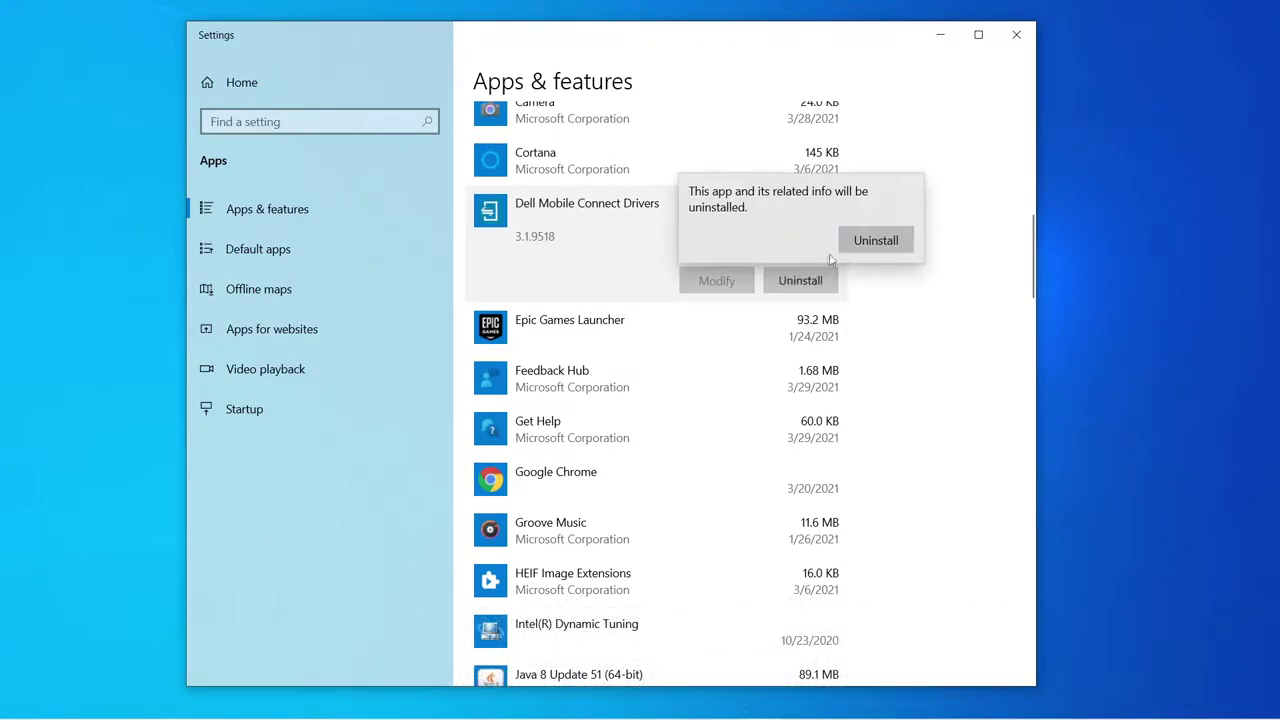
left_click(858, 250)
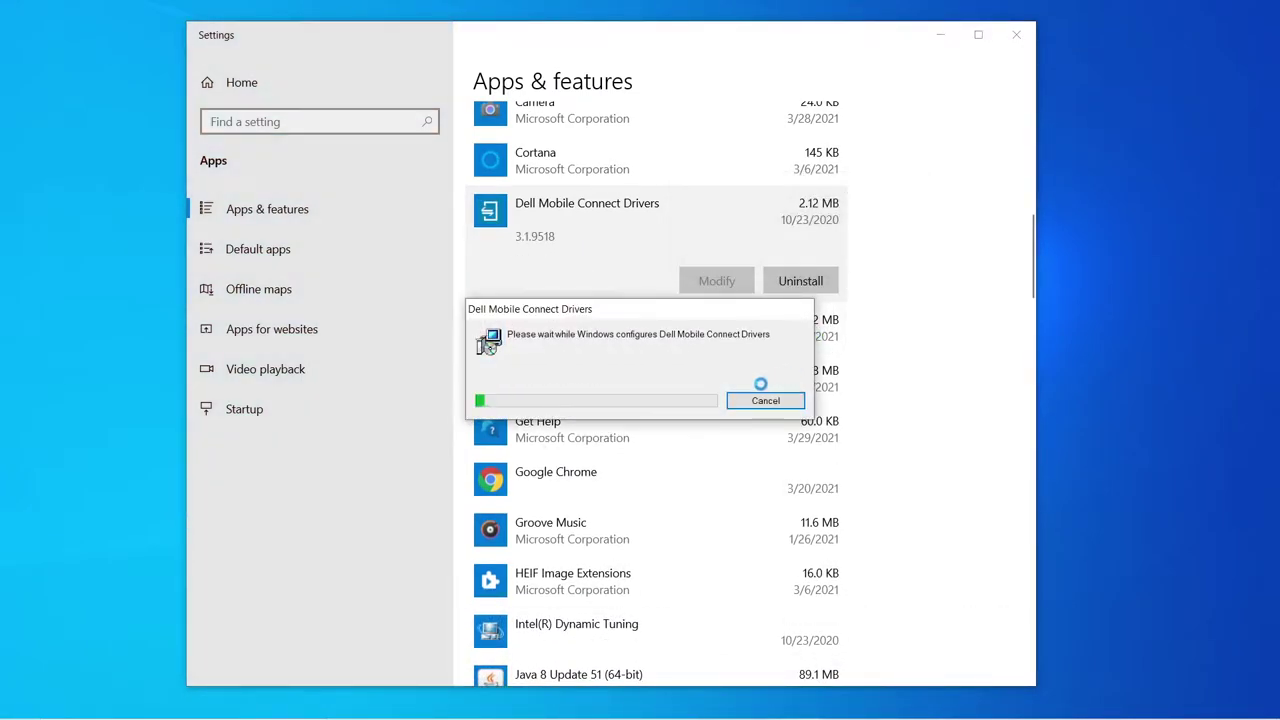
left_click(608, 332)
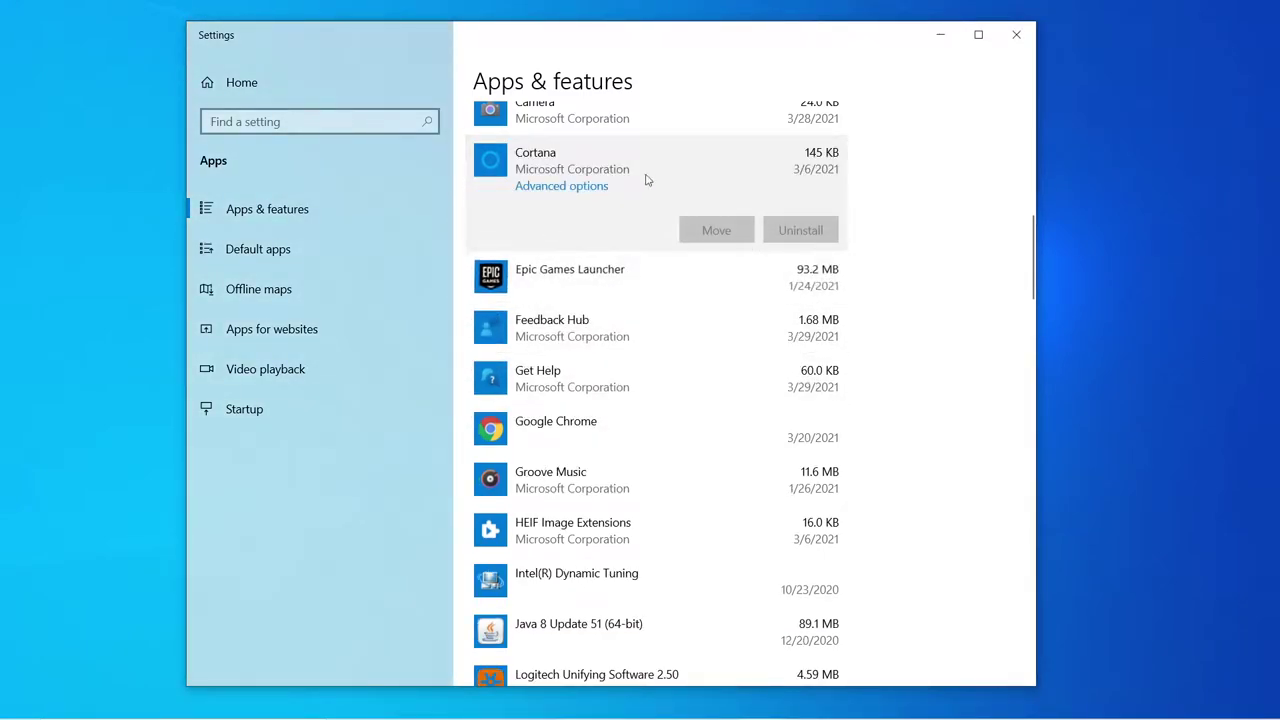
scroll(565, 279, "down", 1)
scroll(565, 279, "up", 5)
scroll(565, 280, "down", 10)
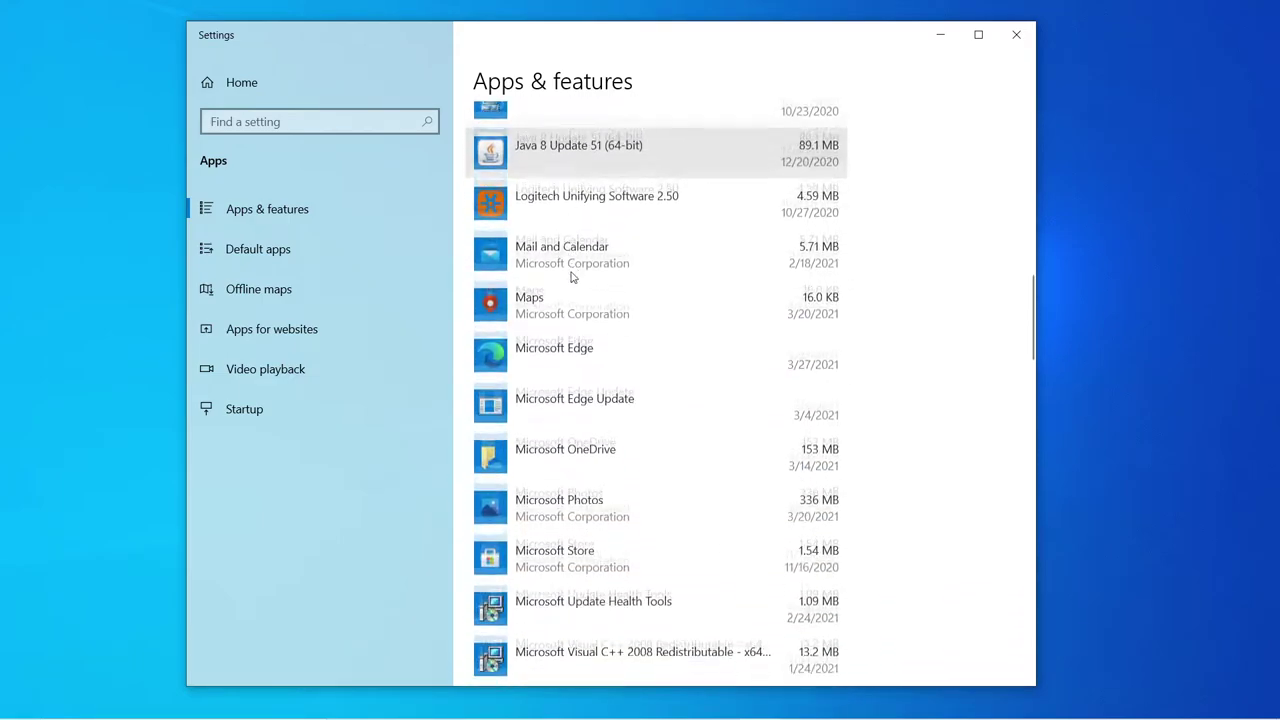
scroll(578, 303, "down", 10)
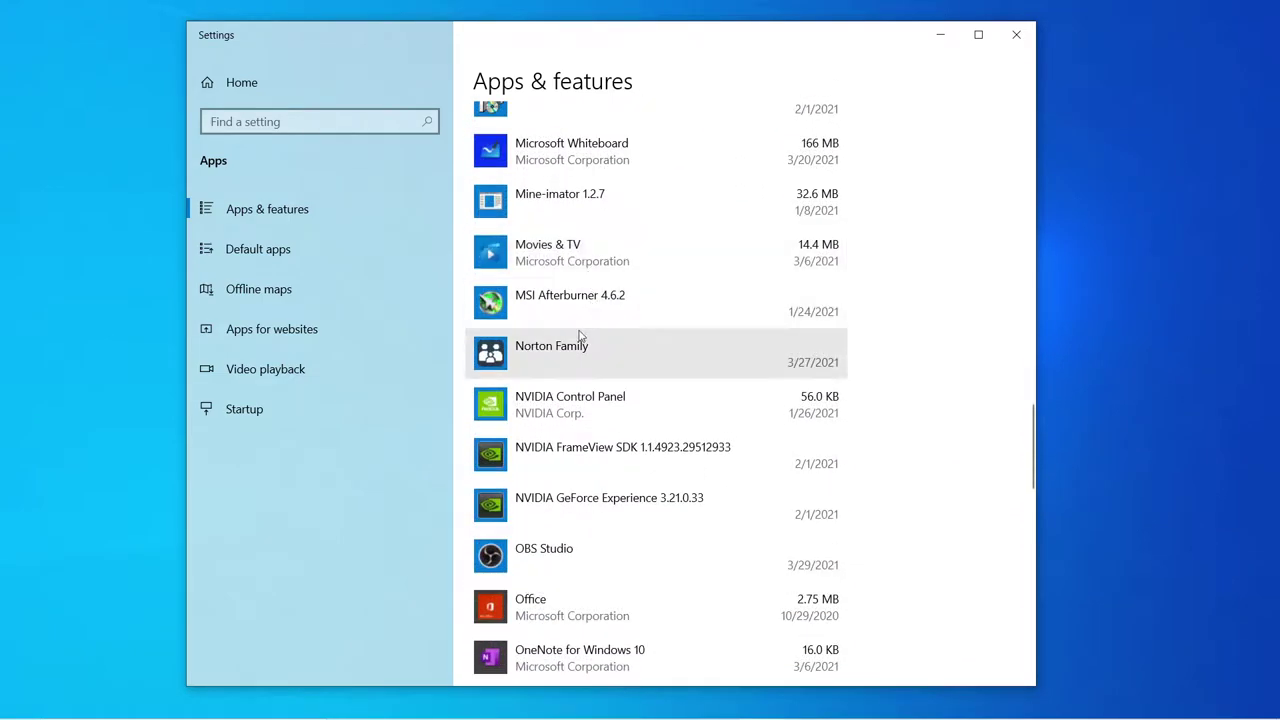
scroll(578, 300, "down", 5)
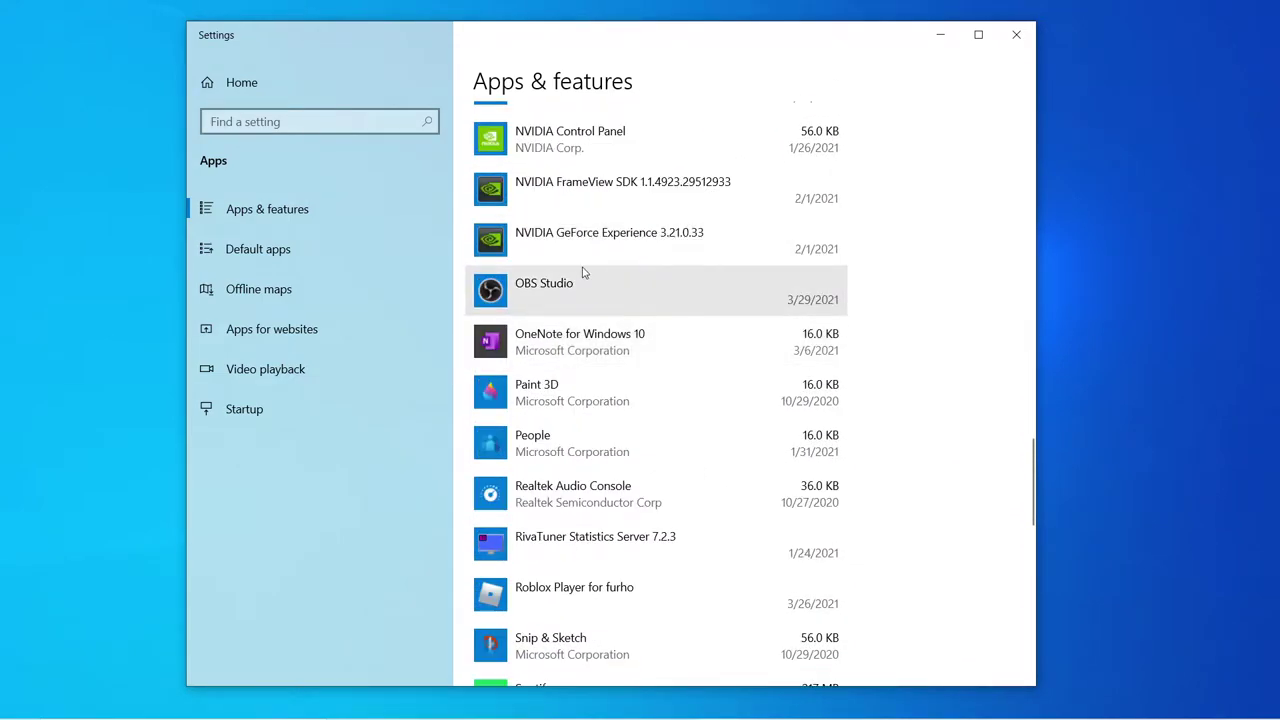
Uninstall OneNote for Windows 10.
left_click(567, 343)
left_click(806, 406)
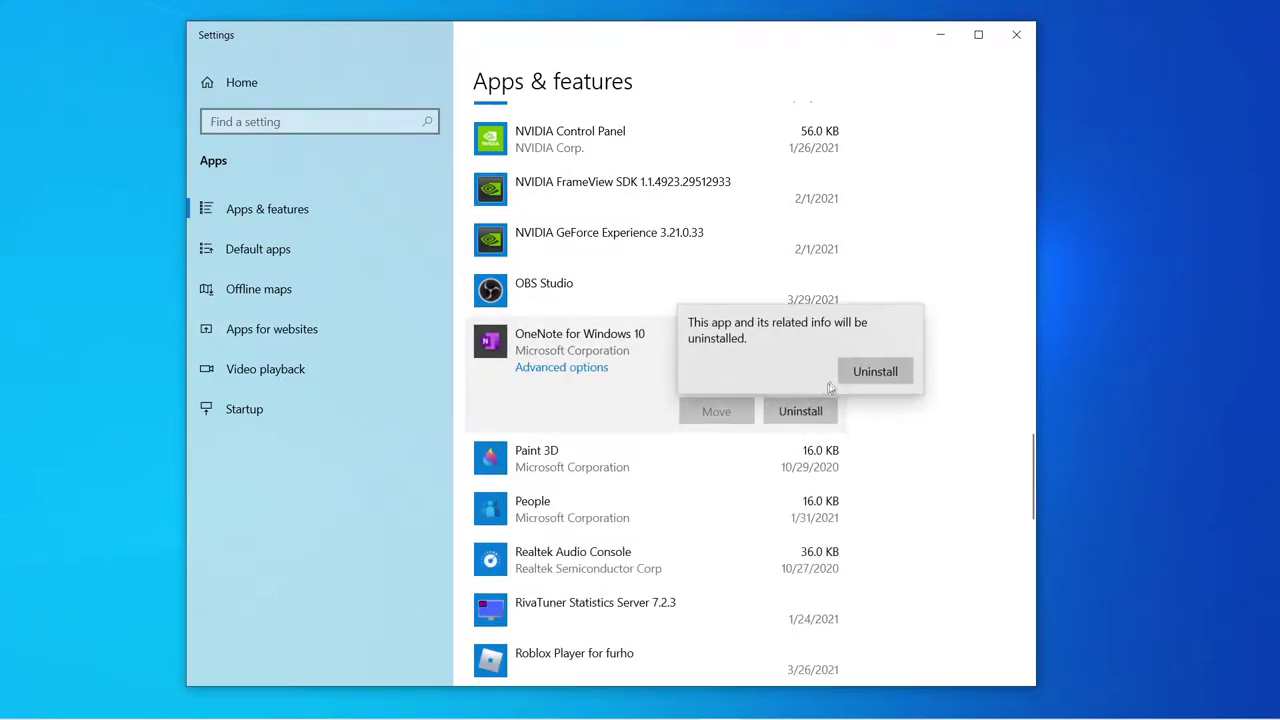
left_click(876, 371)
Uninstall Realtek Audio Console.
left_click(632, 548)
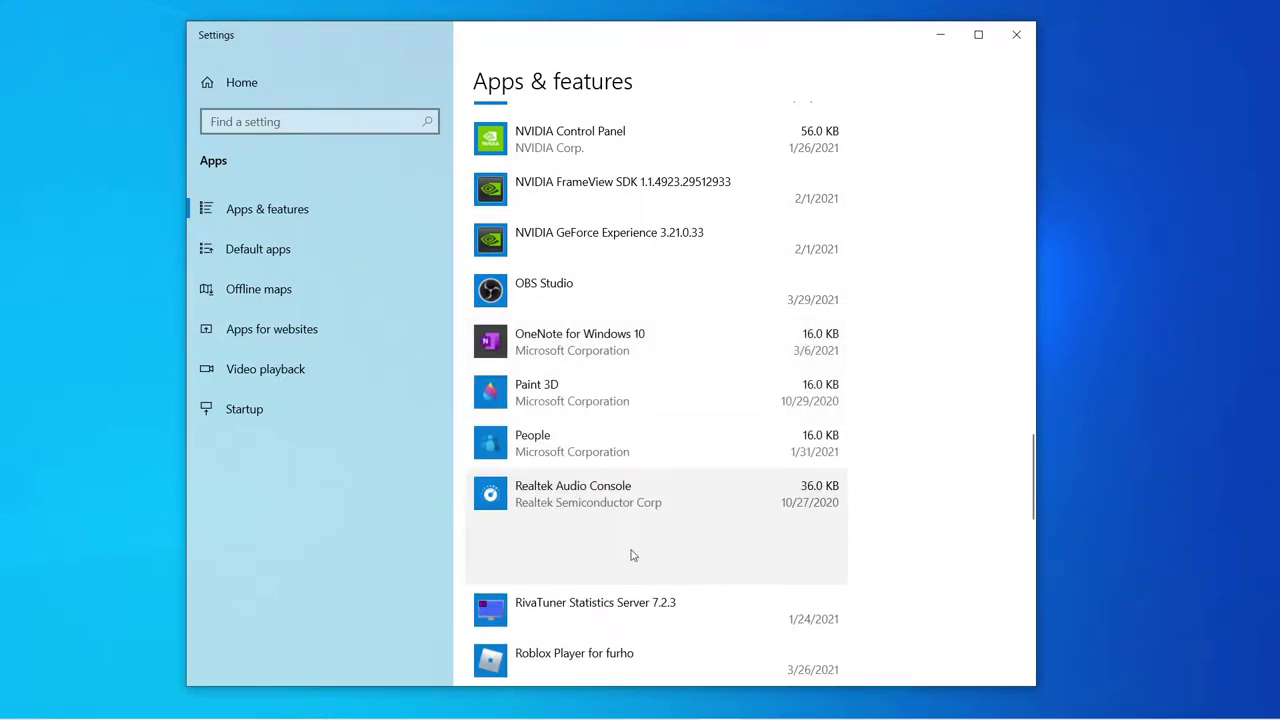
scroll(670, 548, "down", 2)
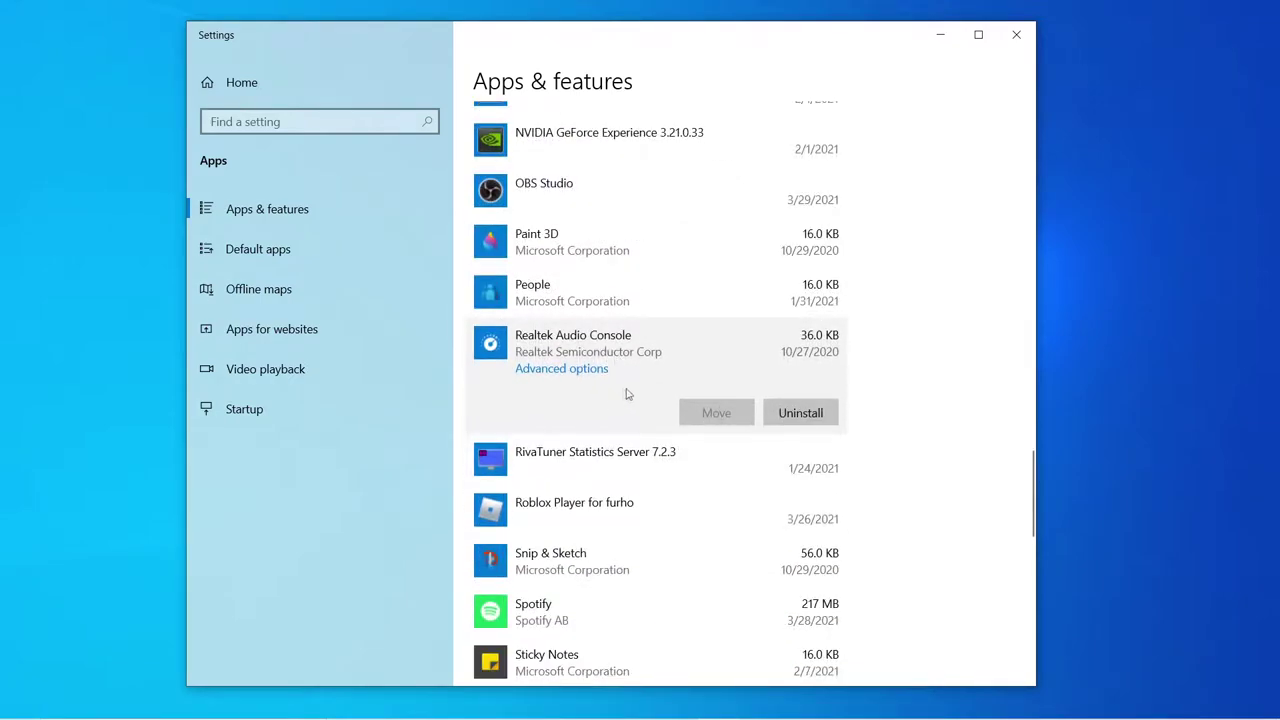
left_click(790, 415)
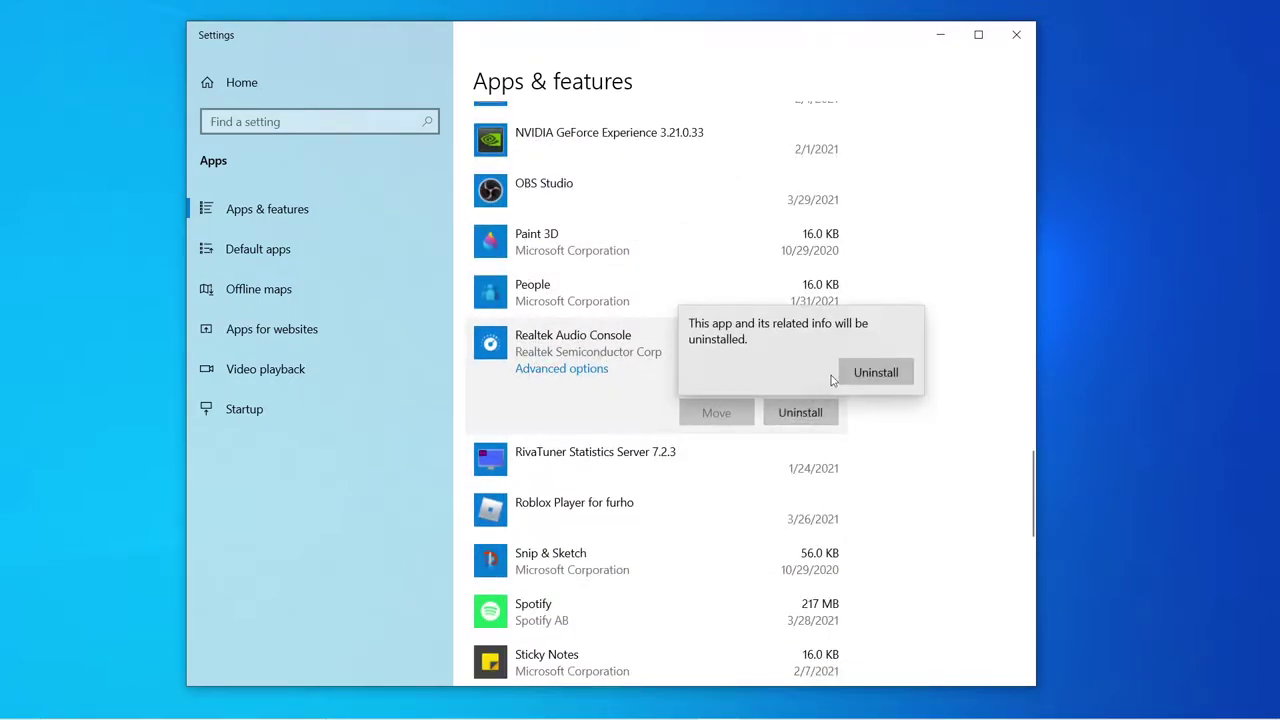
left_click(845, 374)
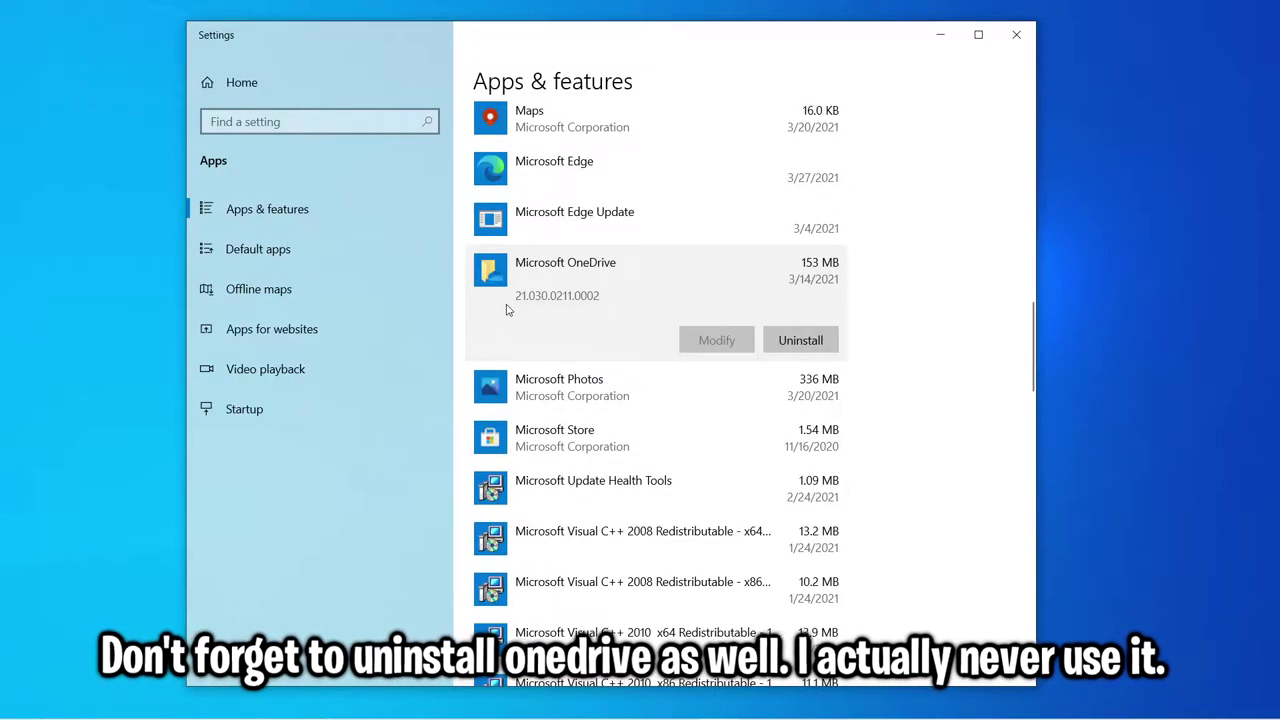
Uninstall Microsoft OneDrive, then inspect the Microsoft Edge Update entry.
left_click(826, 350)
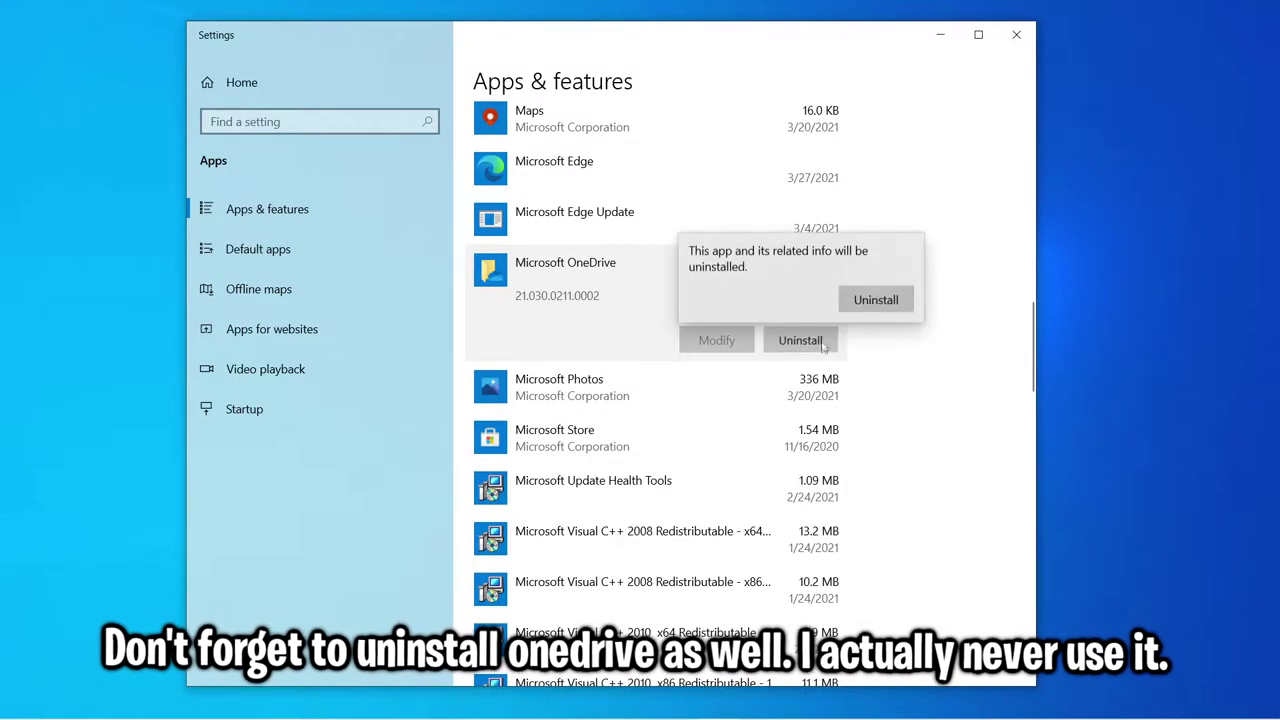
left_click(876, 297)
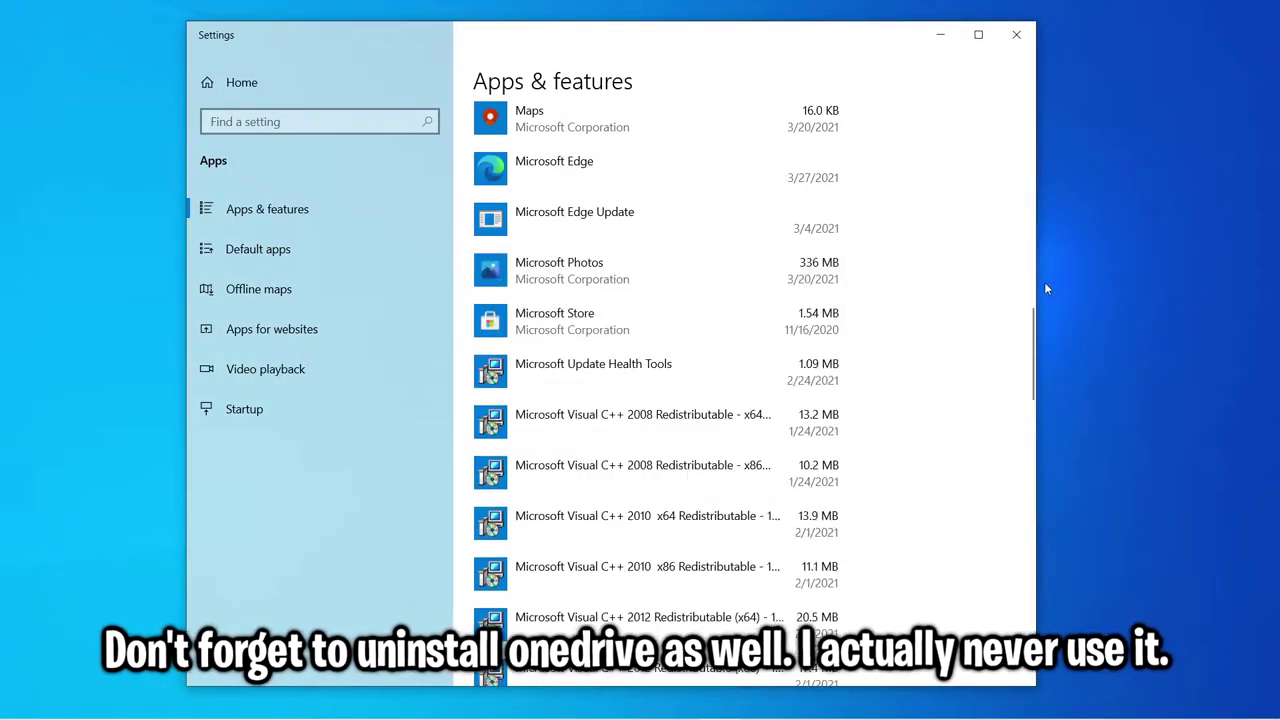
left_click(634, 240)
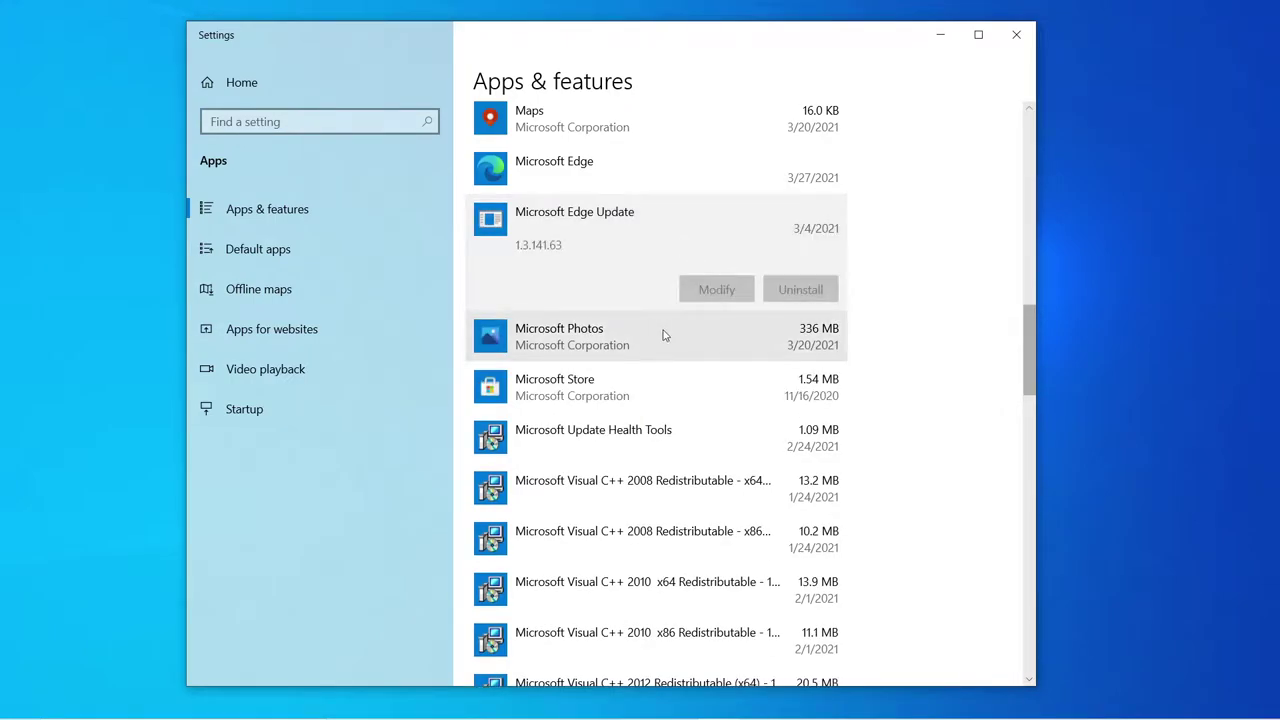
scroll(663, 335, "up", 6)
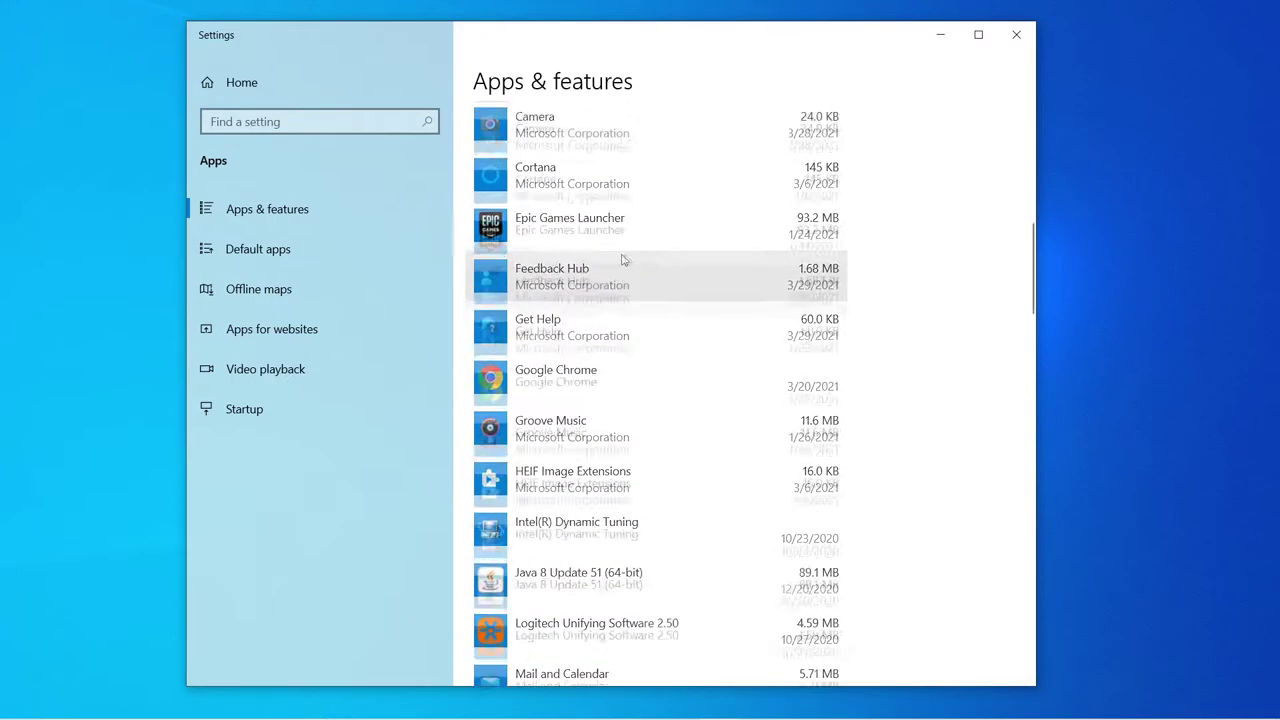
Inspect the Visual C++ 2008 x64 redistributable and neighbouring packages without uninstalling.
scroll(621, 260, "down", 7)
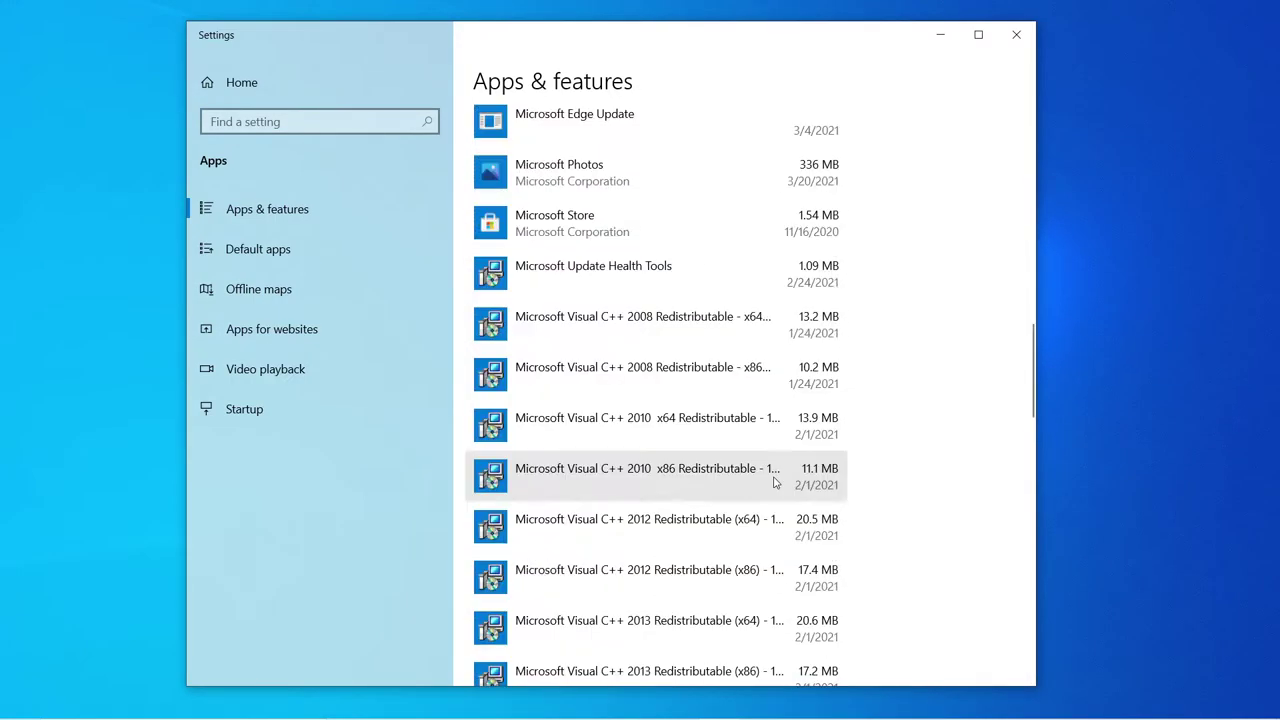
left_click(614, 324)
scroll(600, 460, "down", 3)
left_click(593, 474)
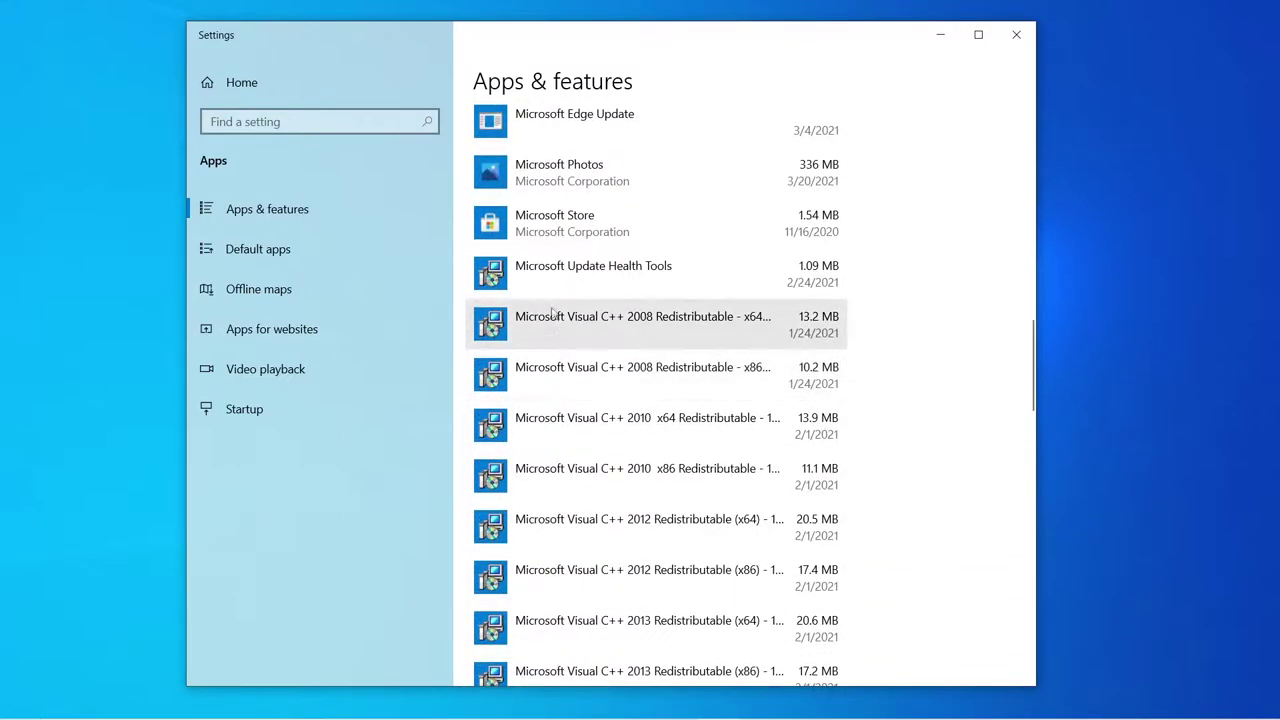
scroll(608, 500, "down", 5)
scroll(672, 340, "up", 3)
scroll(672, 340, "up", 3)
scroll(640, 400, "down", 3)
left_click(615, 230)
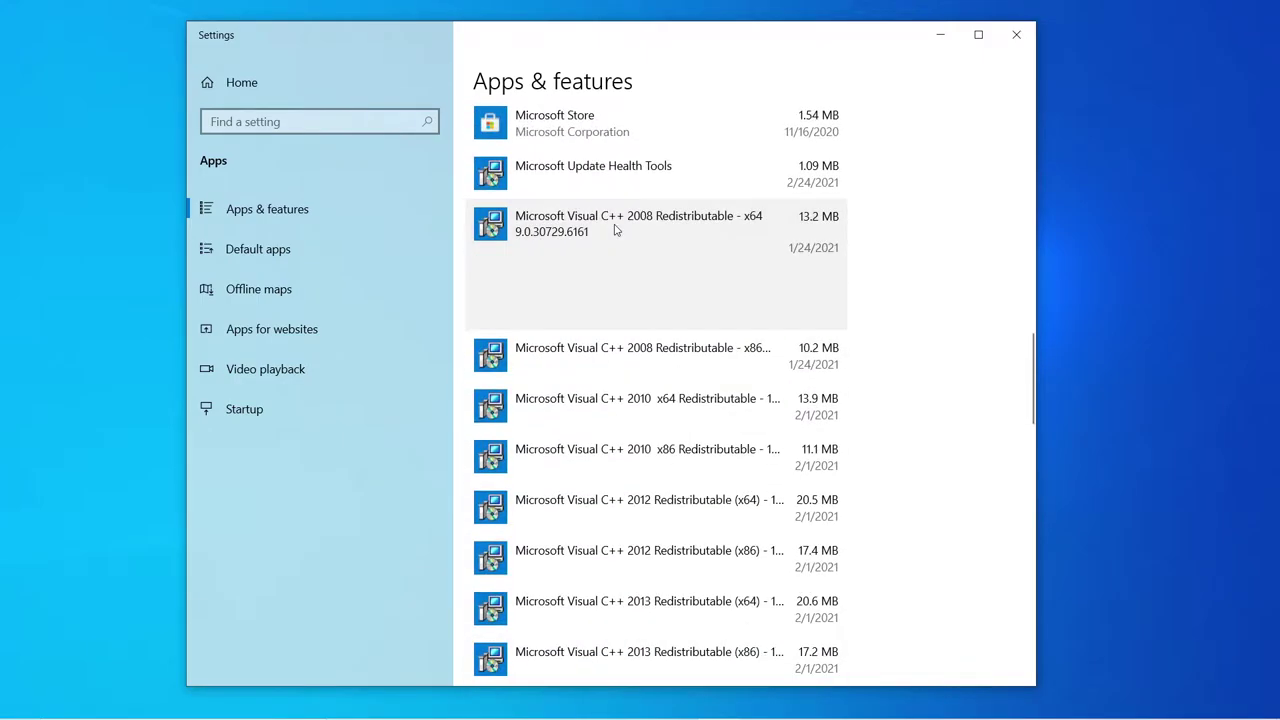
Check the Visual C++ 2015-2019 and 2013 (x86) entries, leaving them installed.
scroll(649, 420, "down", 4)
scroll(660, 361, "up", 6)
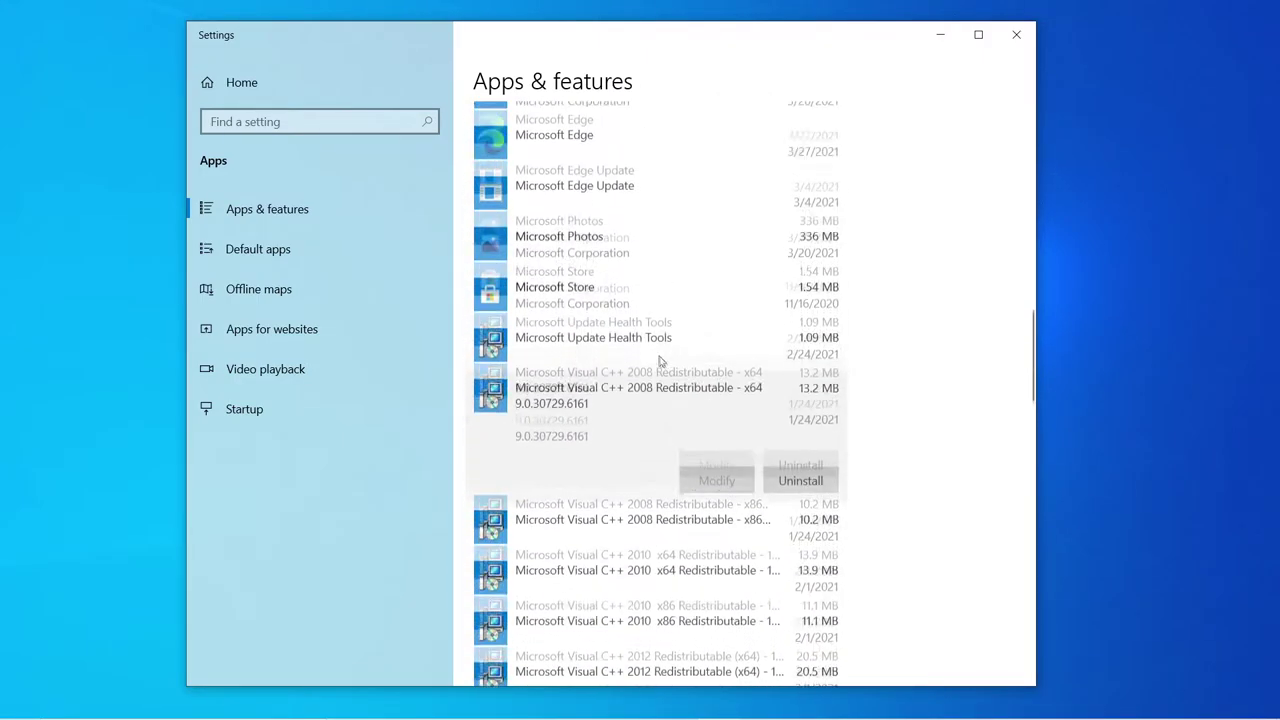
scroll(629, 449, "down", 3)
left_click(637, 550)
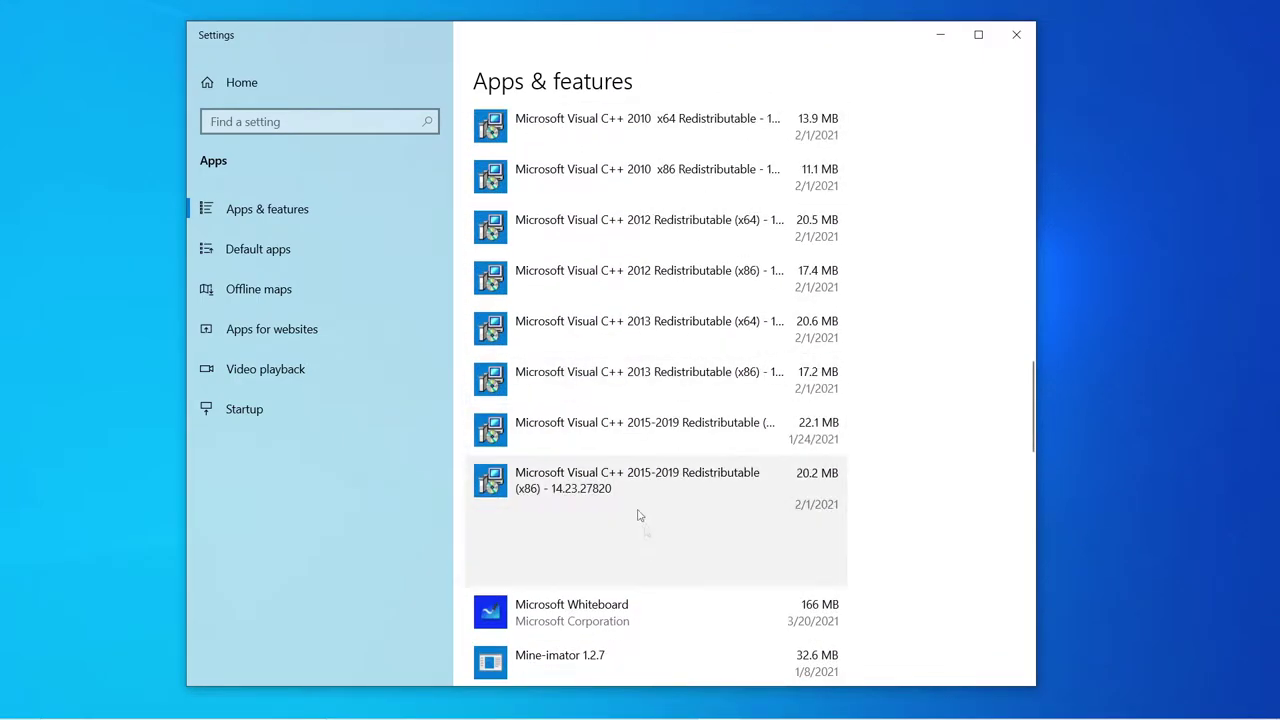
left_click(630, 450)
left_click(617, 374)
scroll(613, 369, "up", 3)
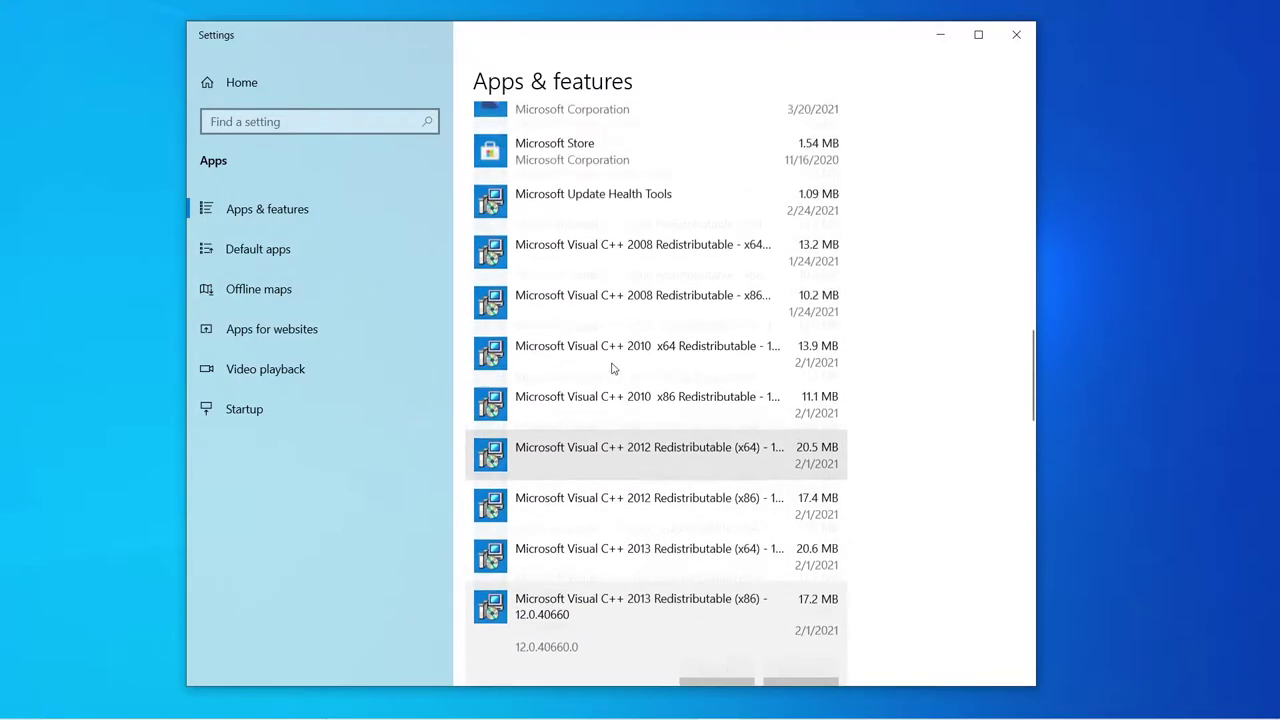
scroll(613, 369, "up", 1)
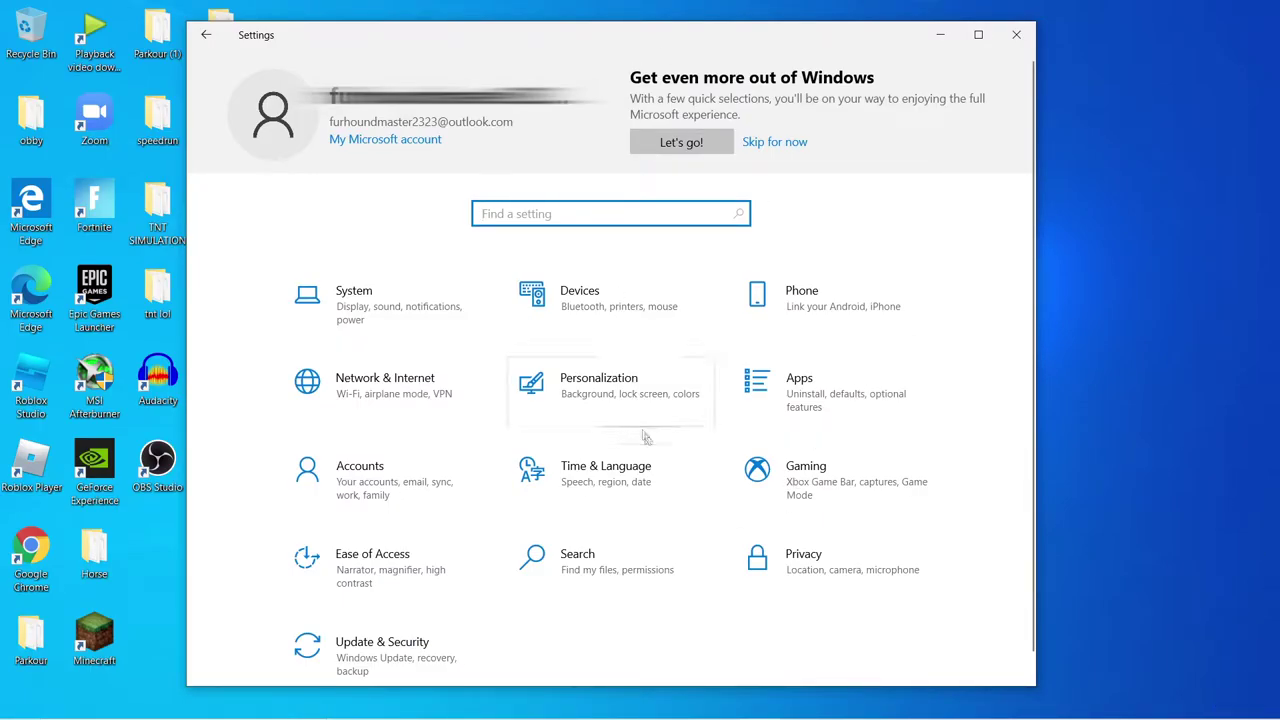
Switch Xbox Game Bar Off in Gaming settings and go to the Game Mode page.
left_click(787, 486)
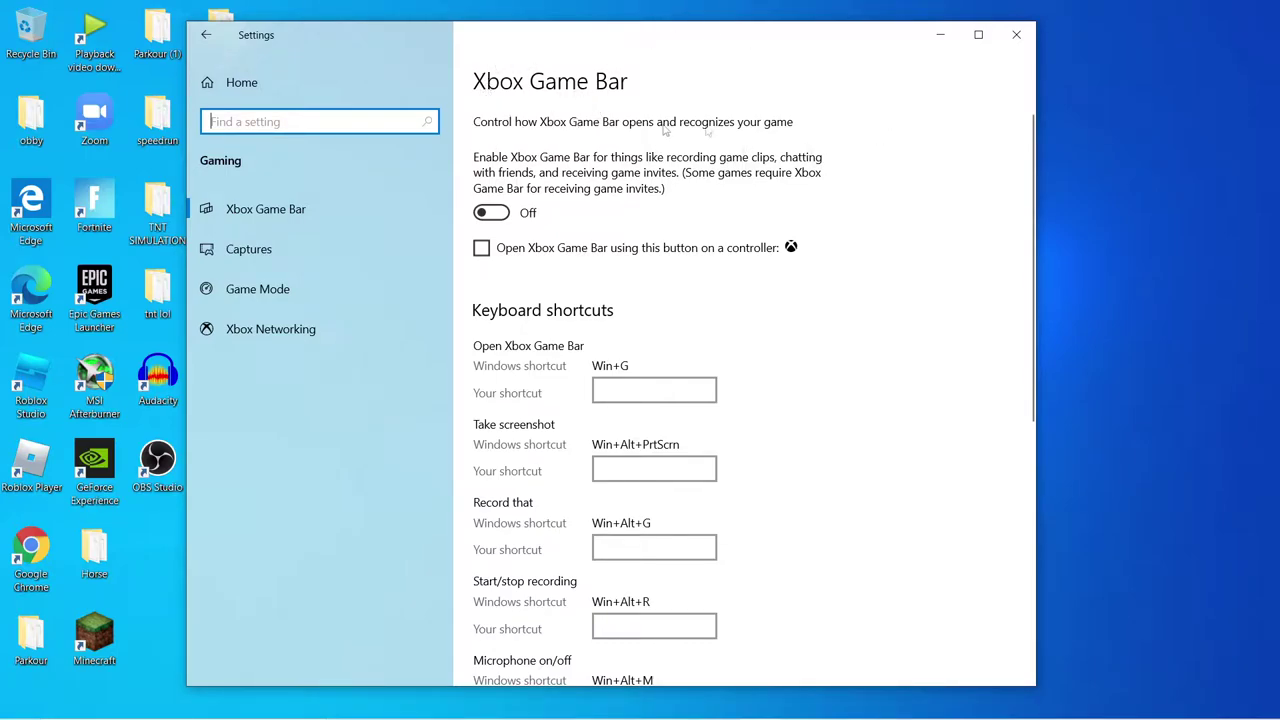
left_click(286, 291)
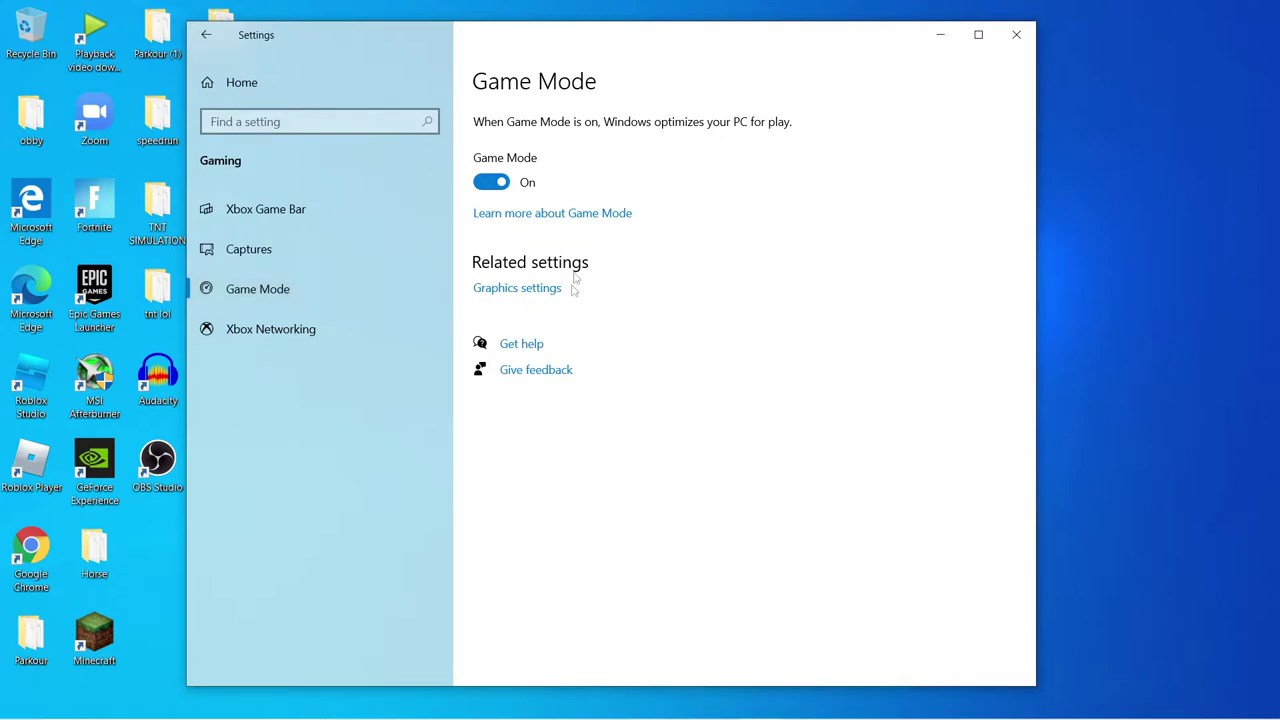
Keep Game Mode on, enable hardware-accelerated GPU scheduling, and review OBS Studio's graphics preference.
left_click(490, 184)
left_click(481, 288)
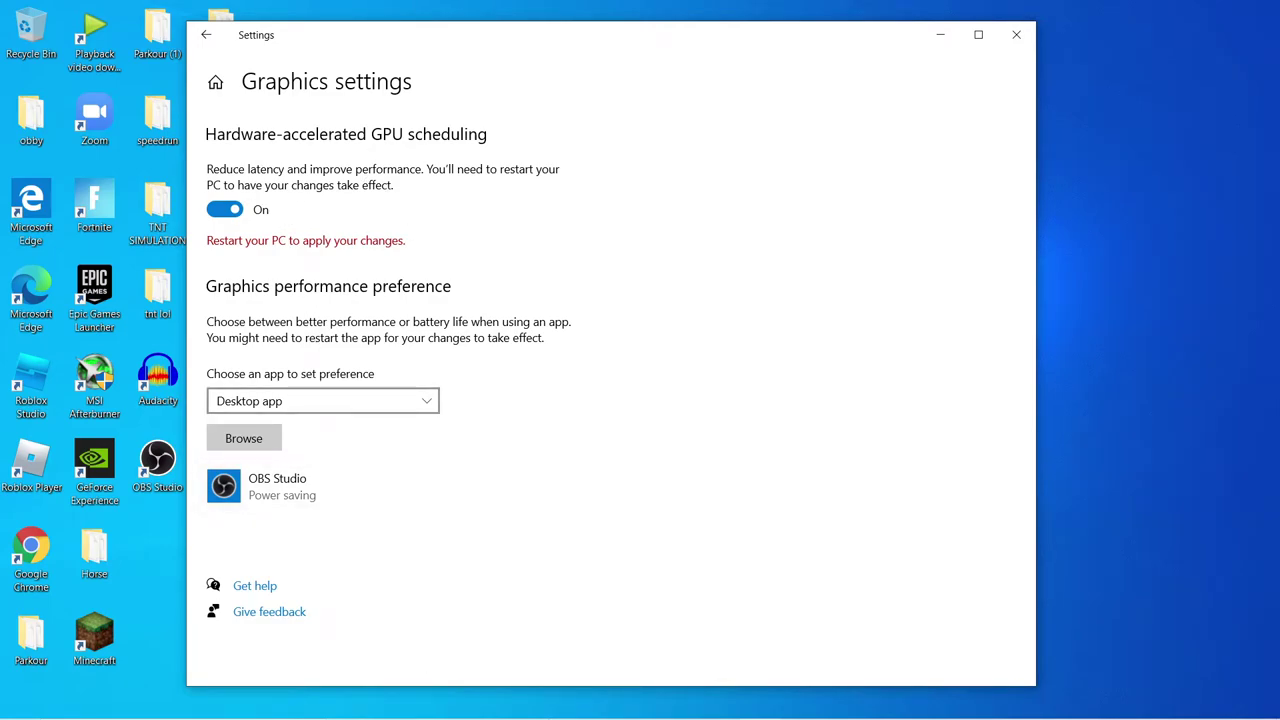
left_click(243, 438)
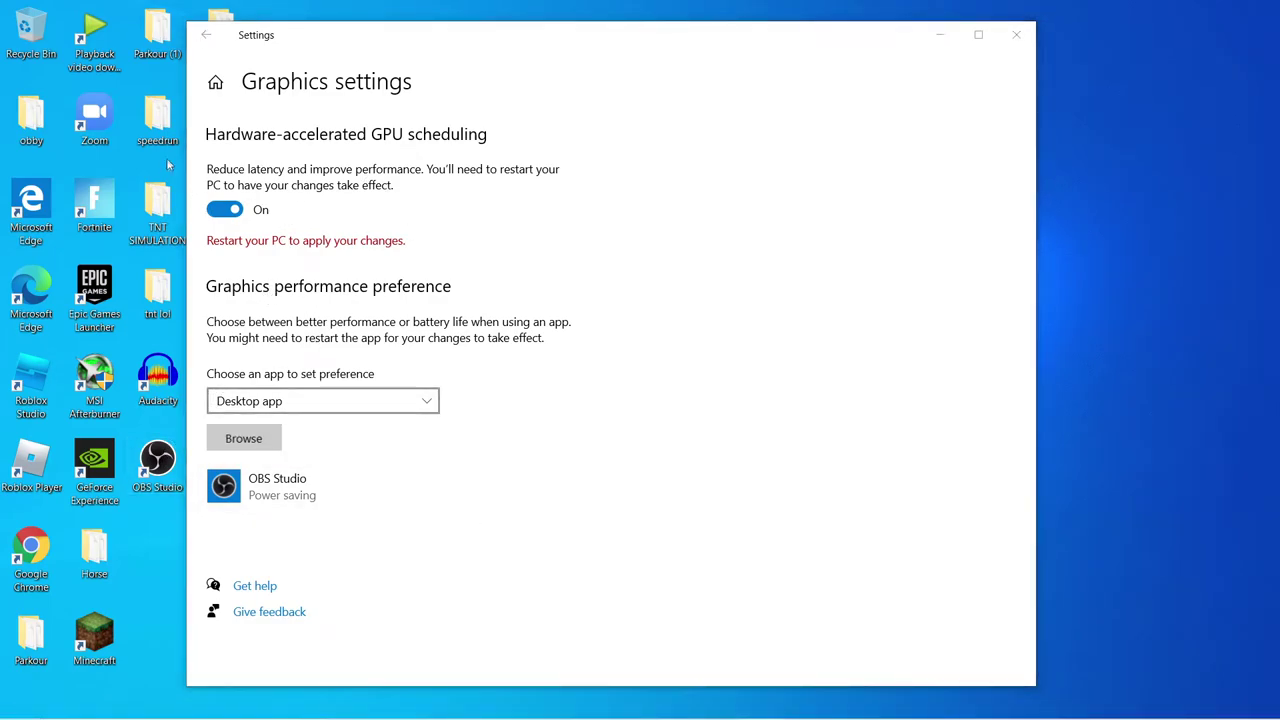
scroll(420, 286, "down", 1)
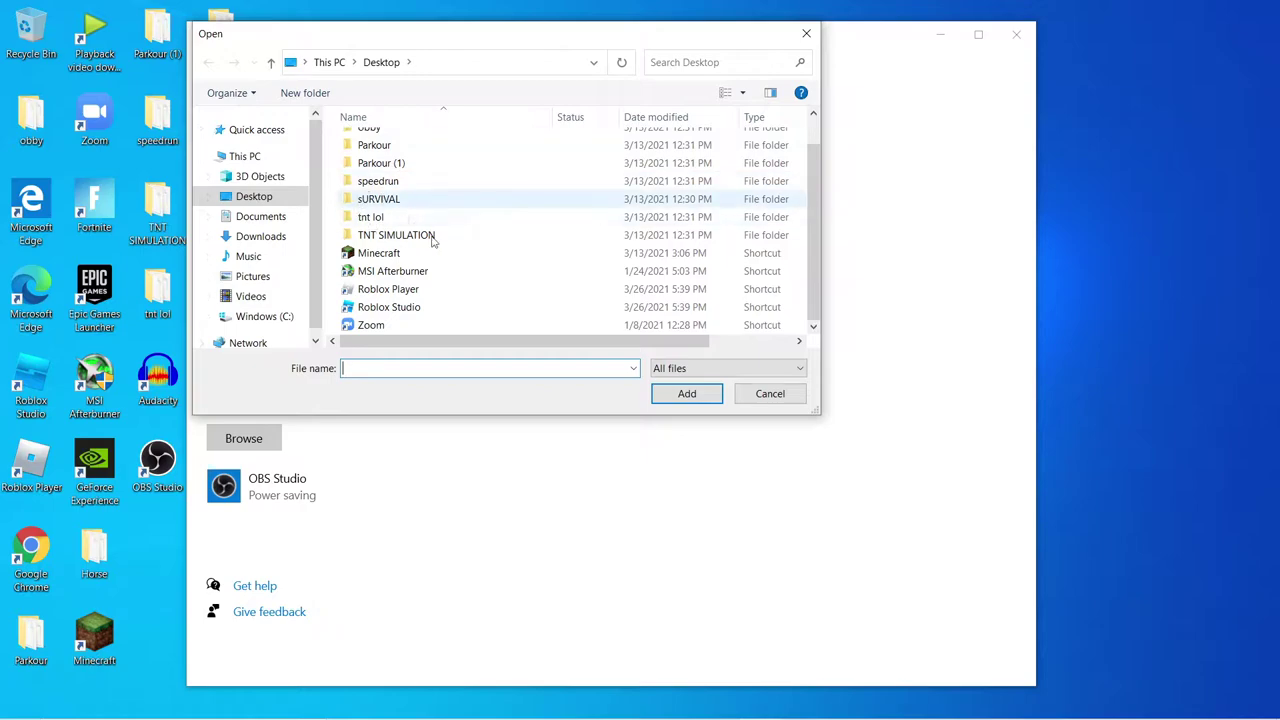
left_click(785, 400)
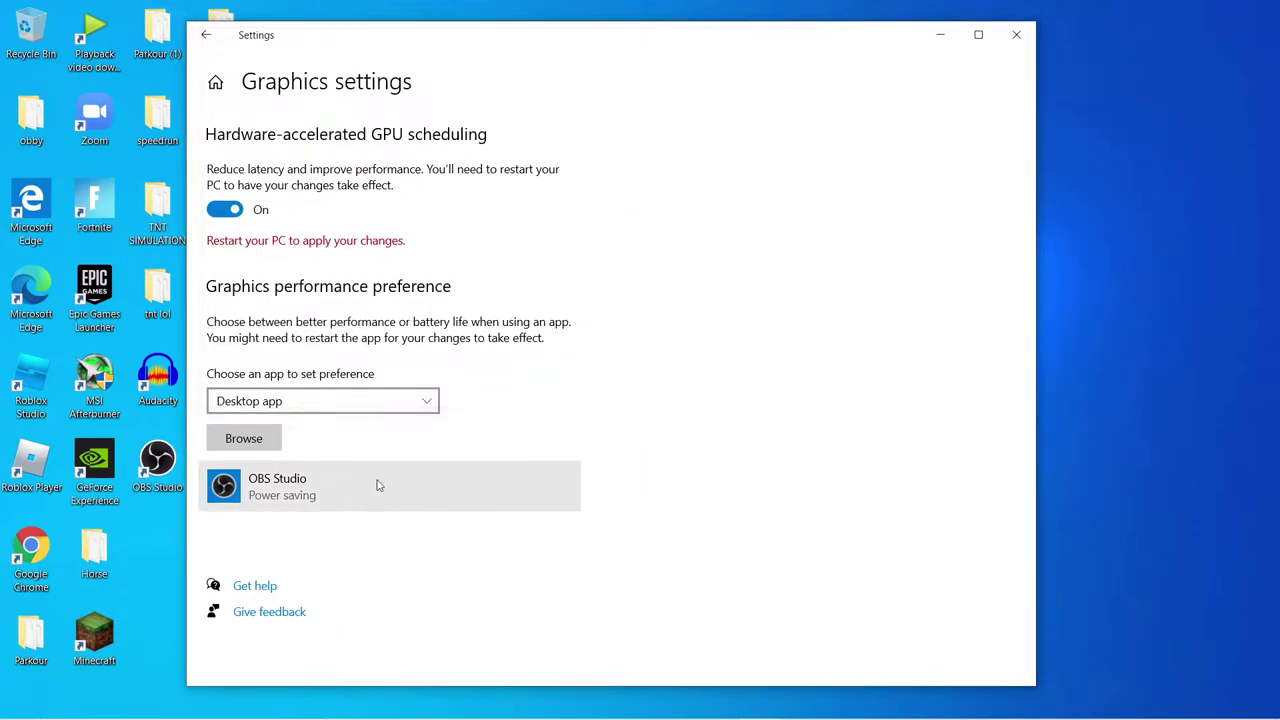
left_click(304, 492)
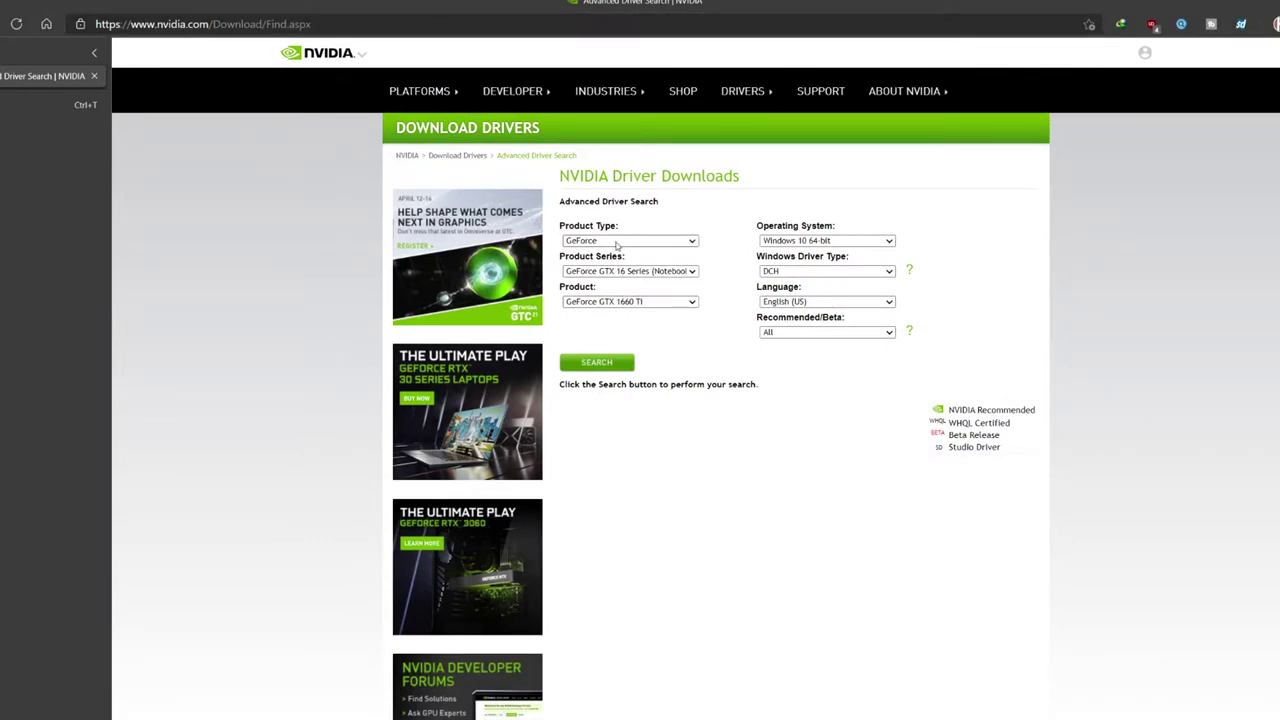
Search for GeForce GTX 16 Series (Notebooks) drivers for Windows 10 64-bit, DCH type, Recommended/Certified only.
left_click(618, 272)
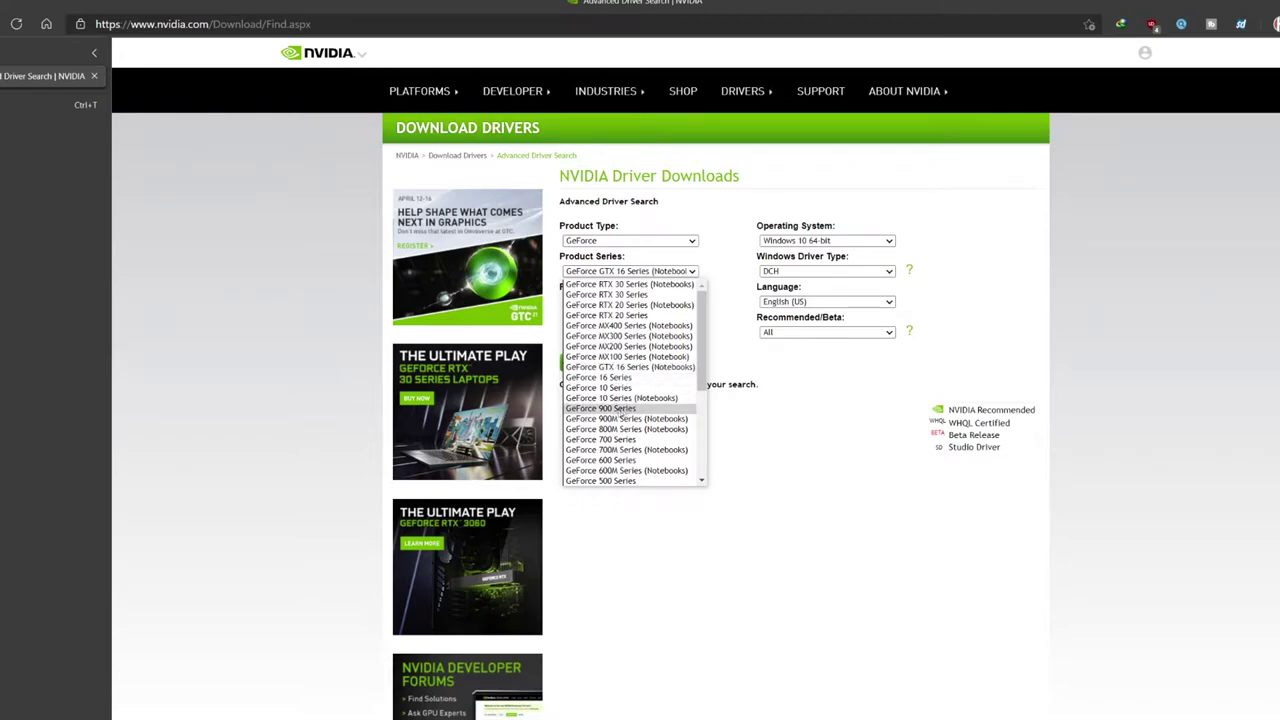
left_click(652, 367)
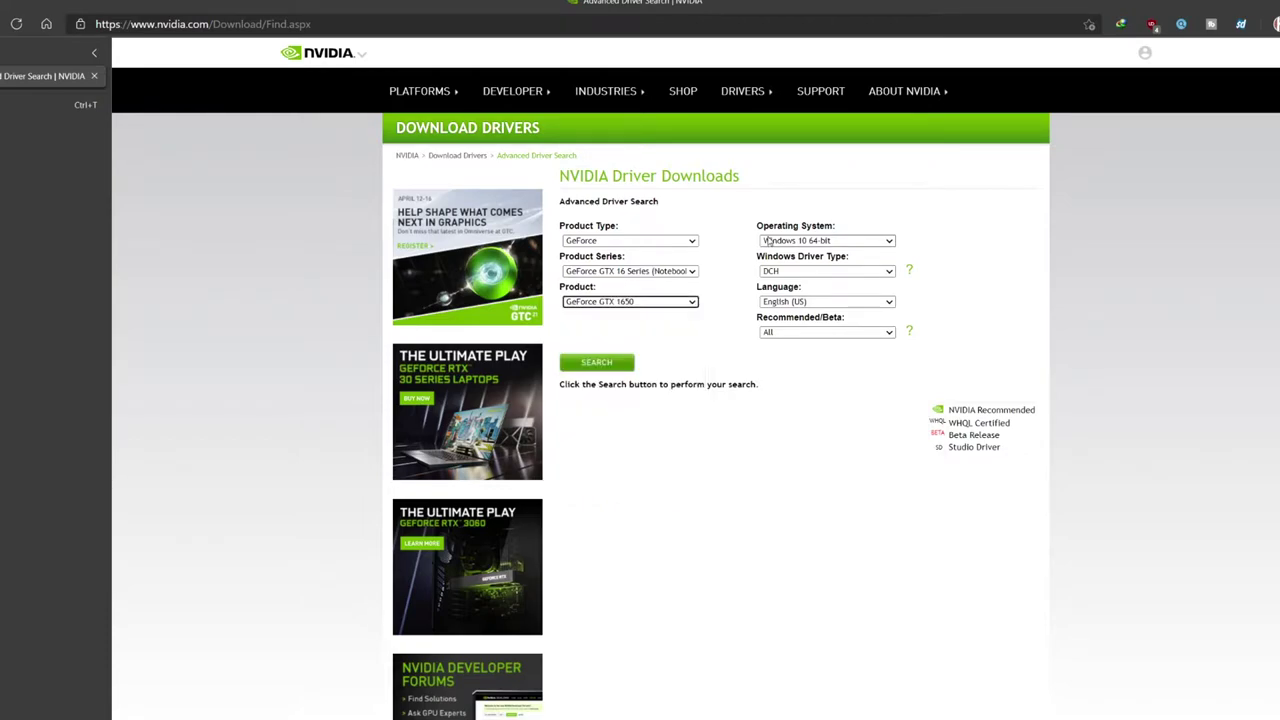
left_click(838, 274)
left_click(799, 266)
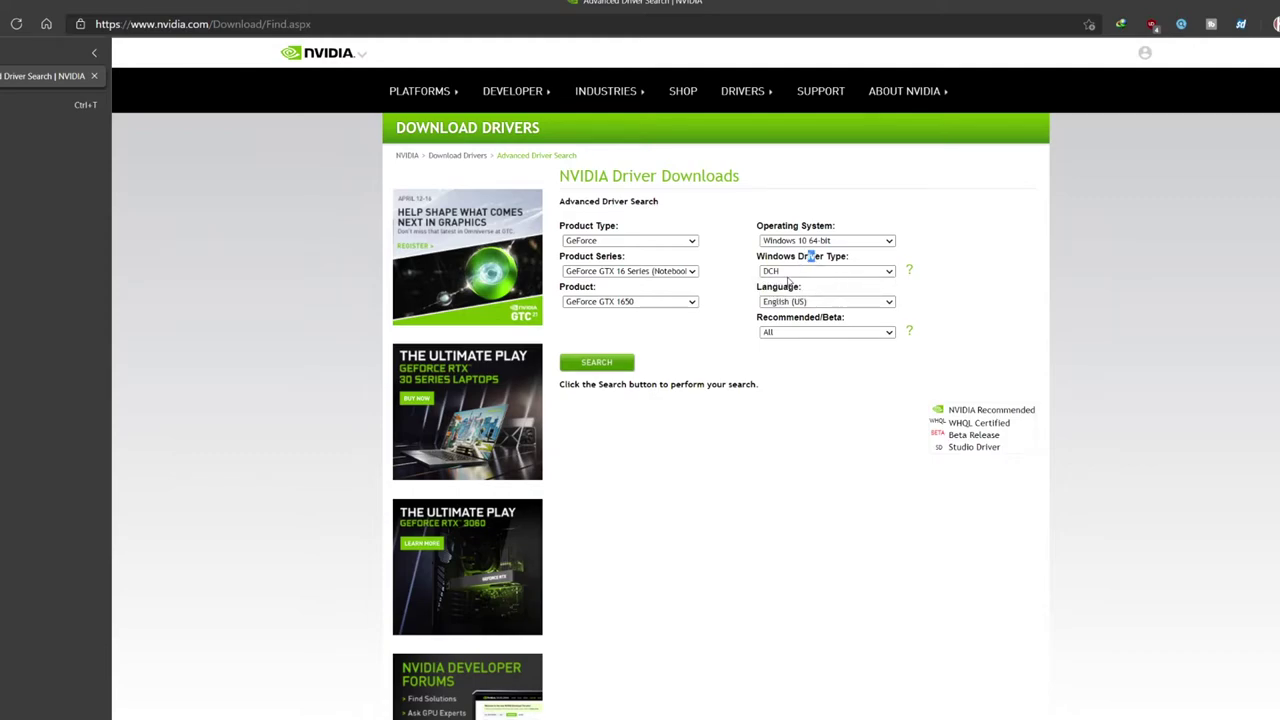
left_click(789, 276)
left_click(788, 277)
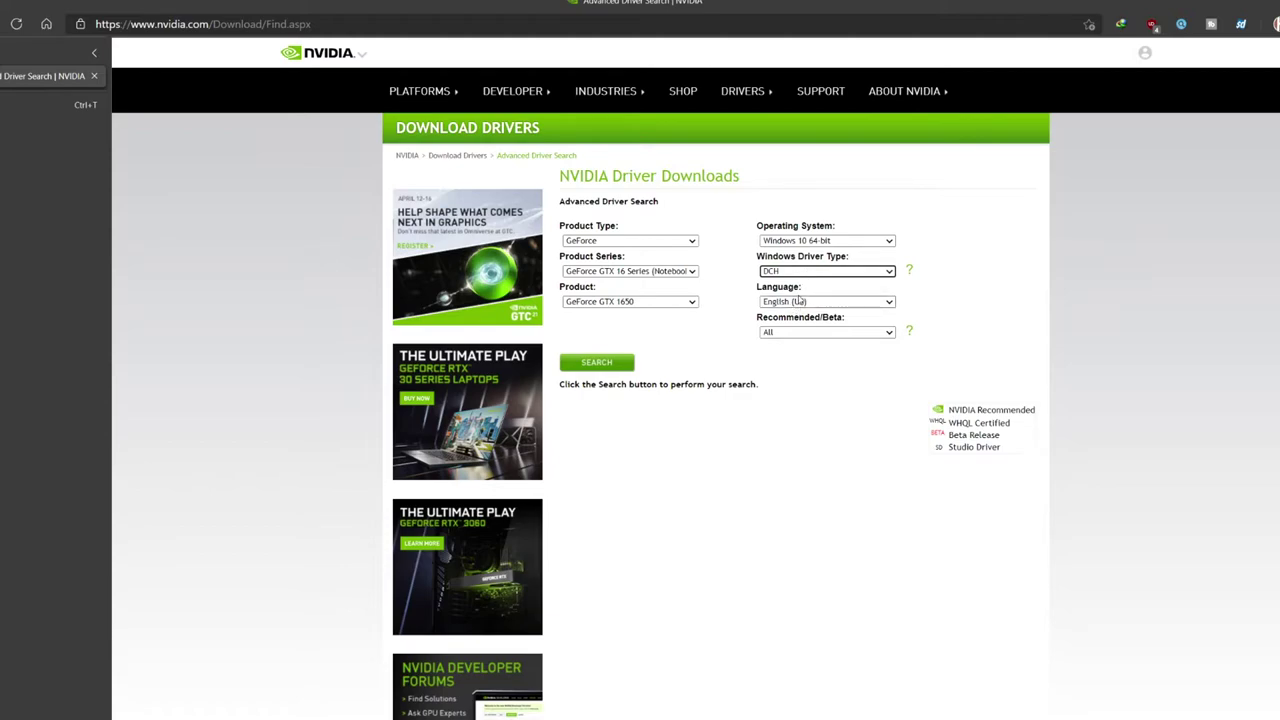
key("Tab")
key("Tab")
key("Down")
left_click(616, 366)
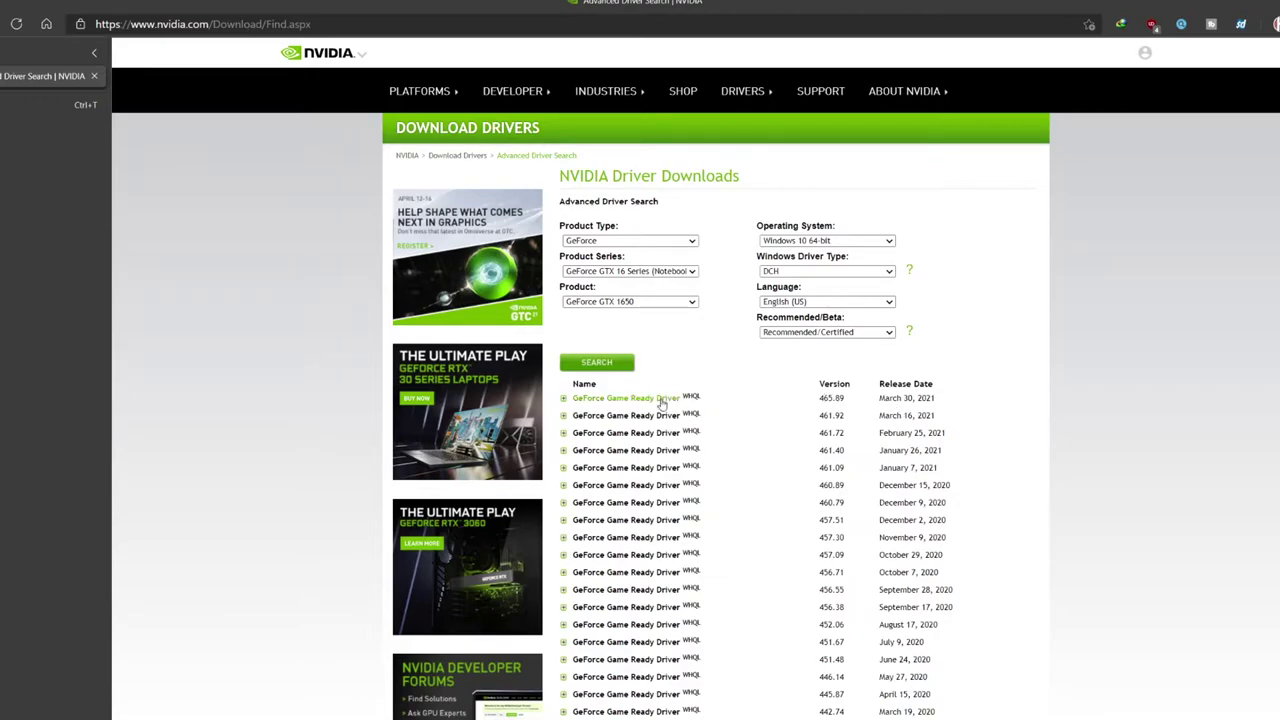
Download the 465.89 Game Ready driver and extract it to the default folder.
left_click(612, 399)
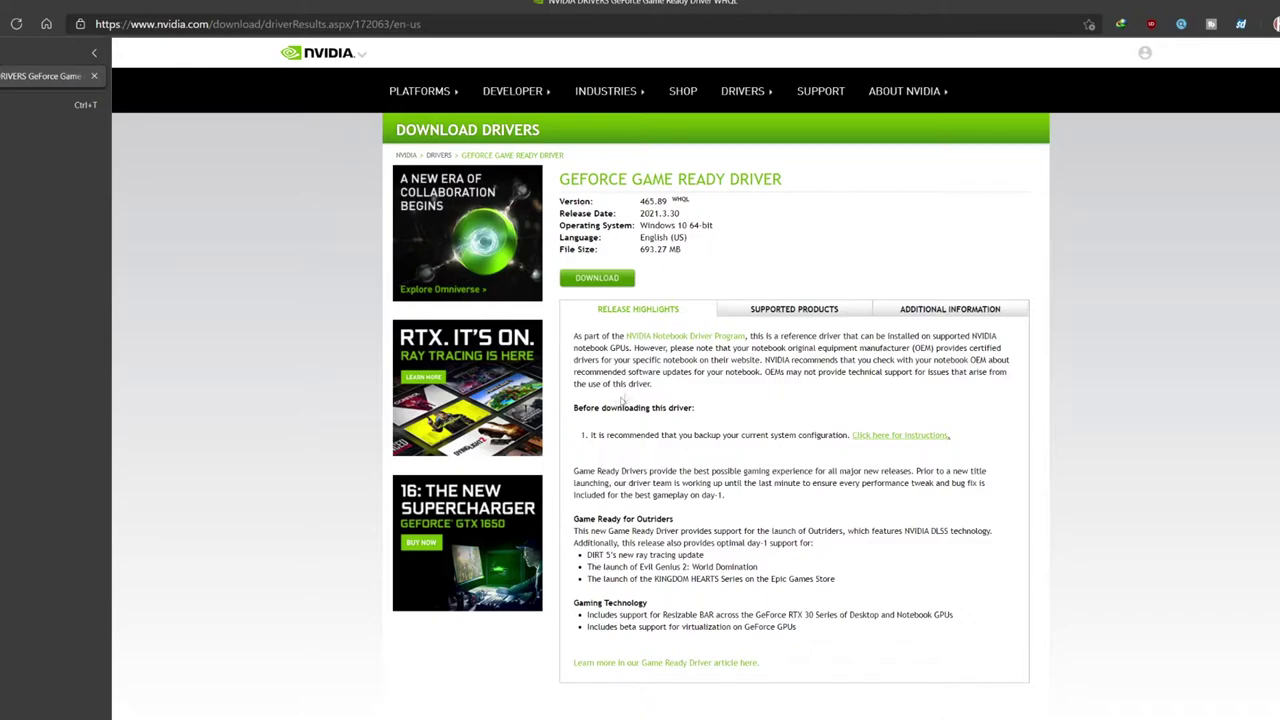
left_click(600, 278)
left_click(790, 241)
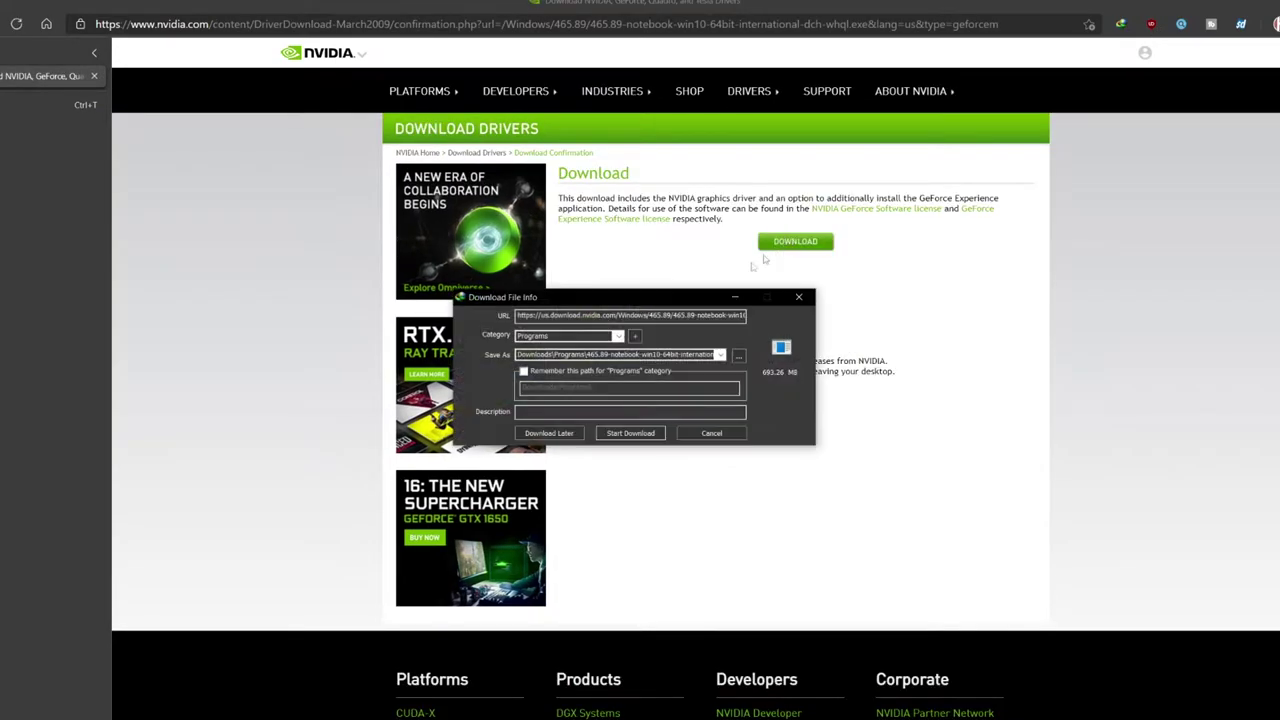
left_click(640, 436)
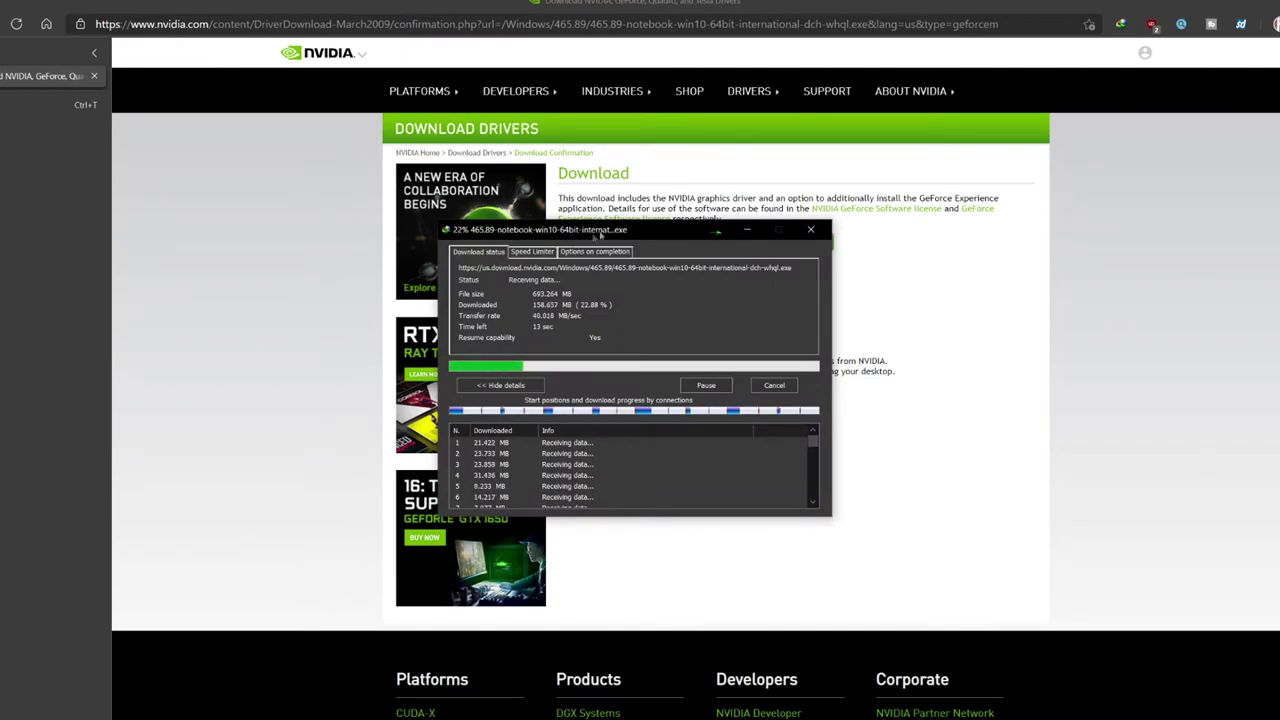
left_click_drag(600, 234, 602, 260)
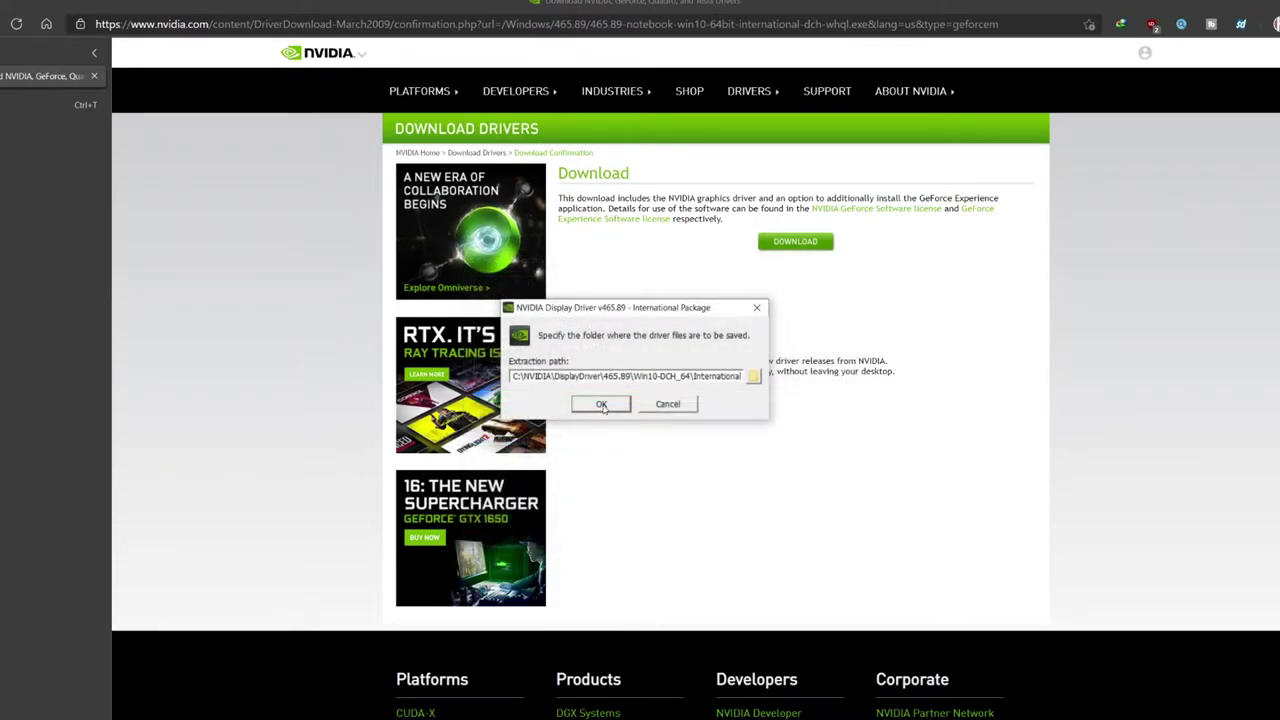
left_click(601, 404)
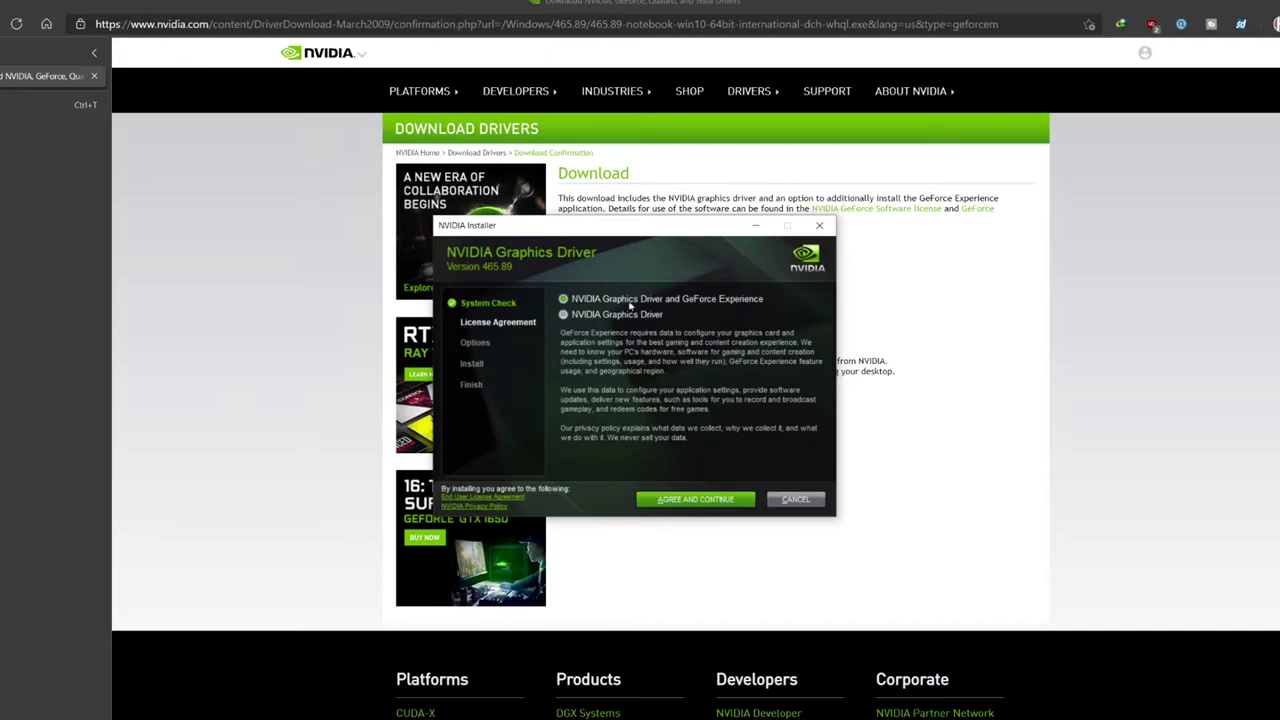
Accept the license and run a custom clean install of 465.89 without PhysX System Software.
left_click(690, 500)
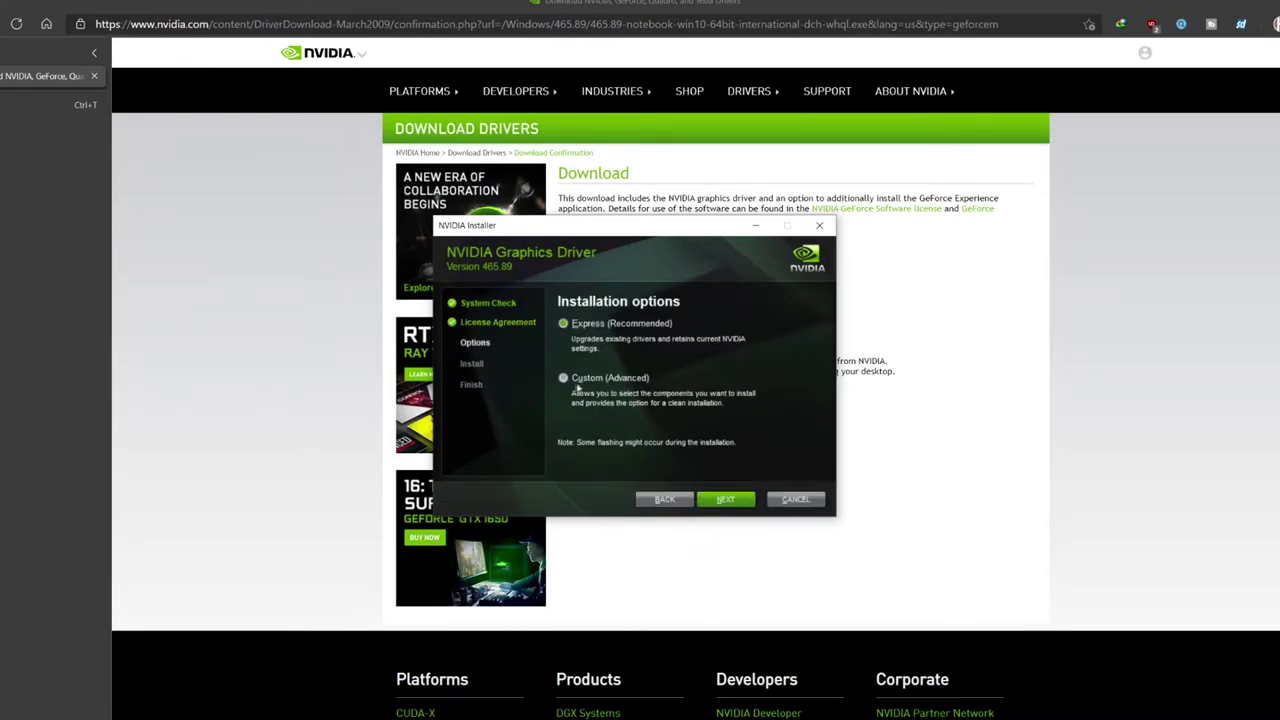
left_click(718, 500)
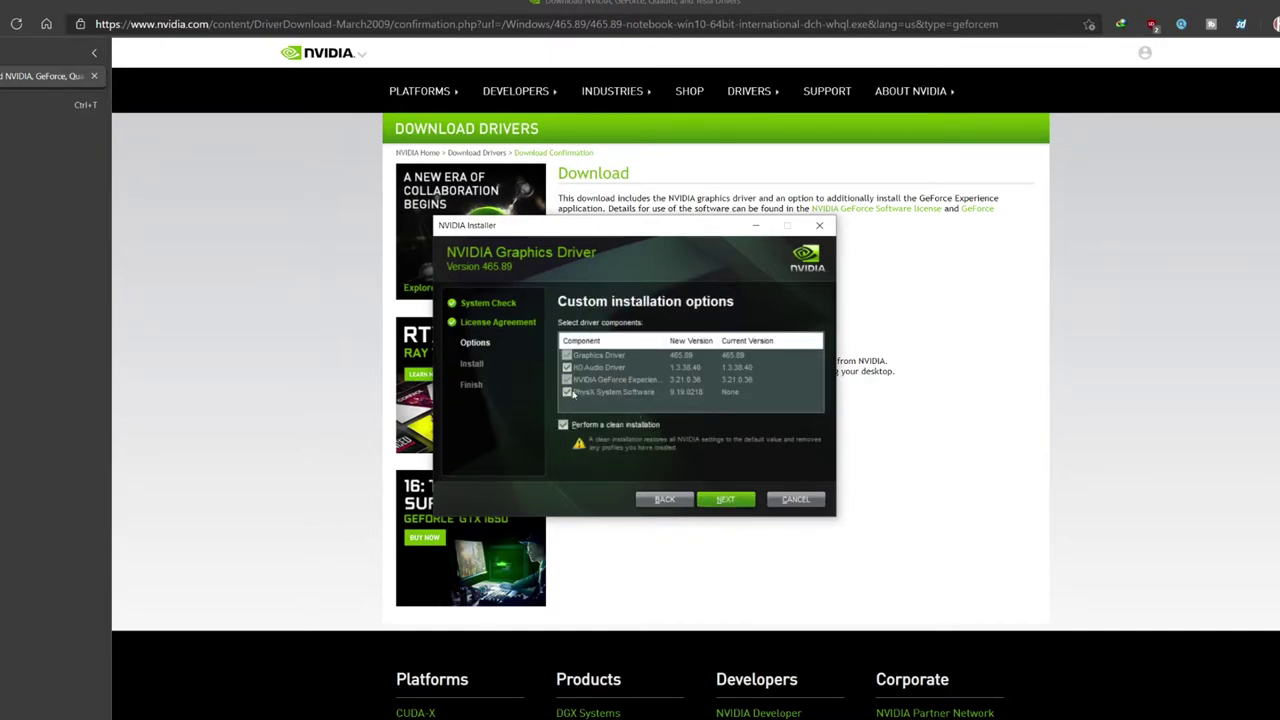
left_click(567, 392)
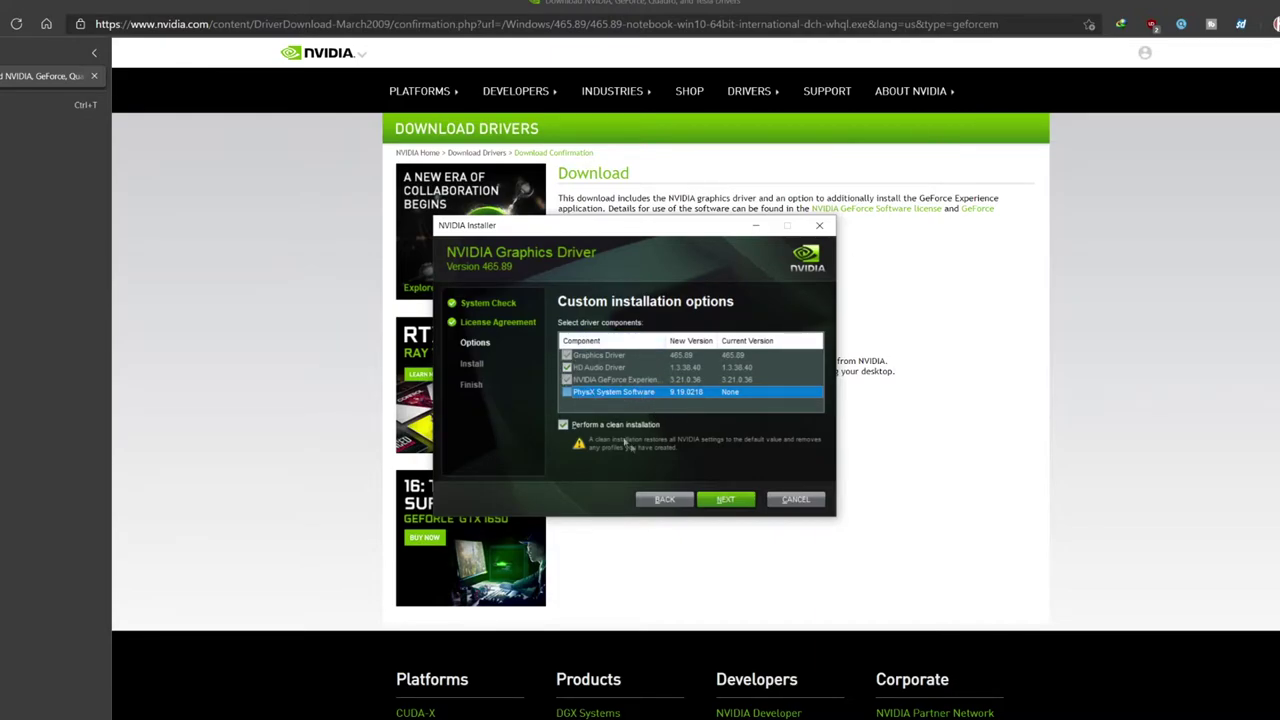
left_click(710, 499)
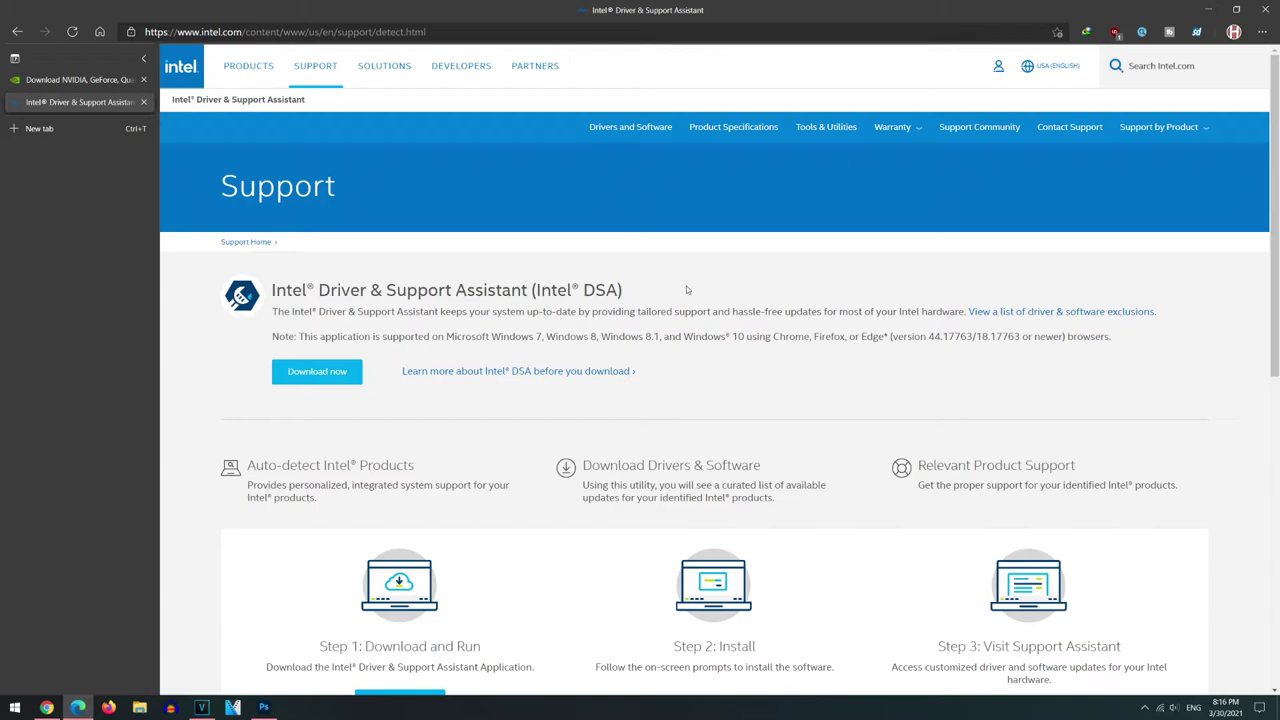
Download and launch the Intel Driver & Support Assistant installer.
left_click(328, 380)
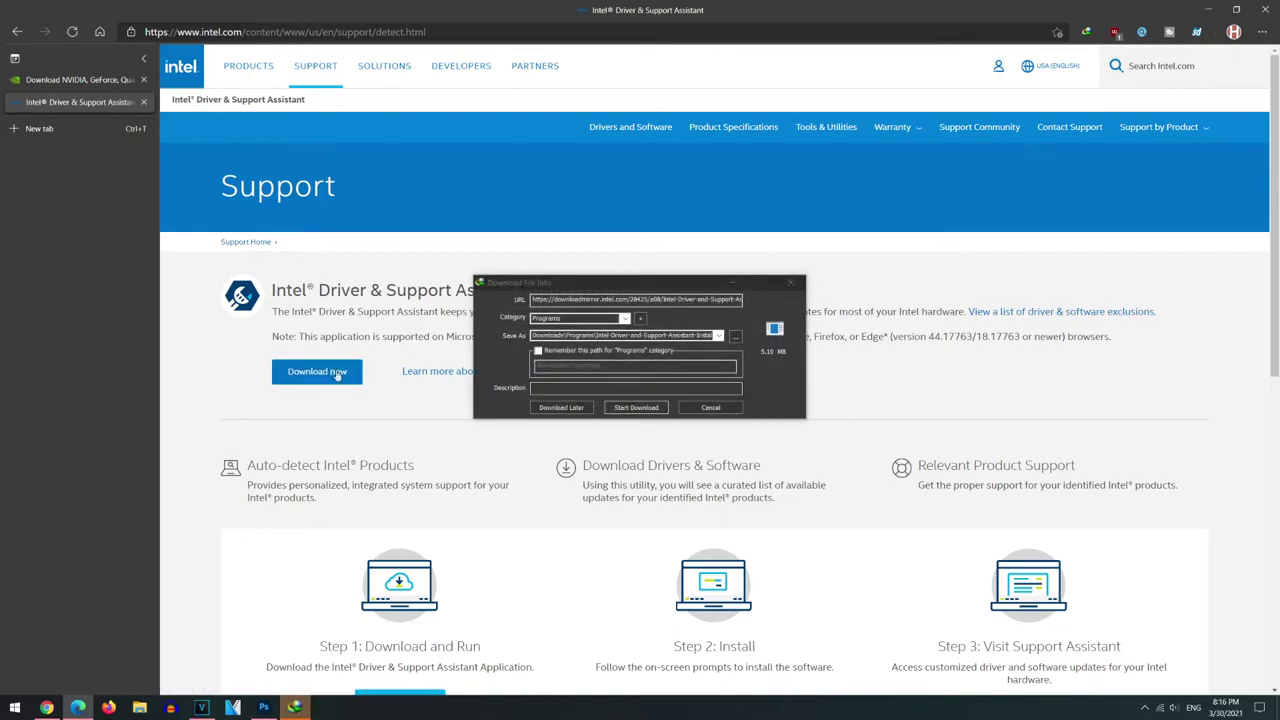
left_click(636, 407)
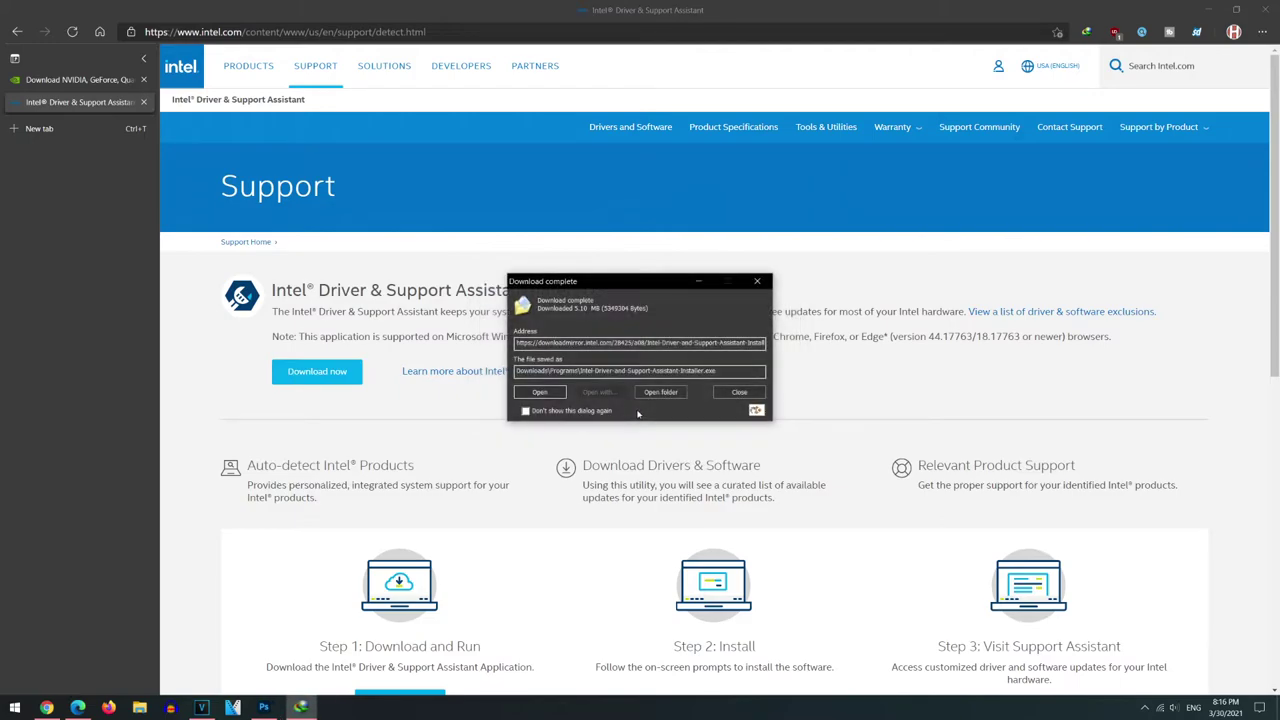
left_click(540, 392)
left_click_drag(200, 29, 215, 32)
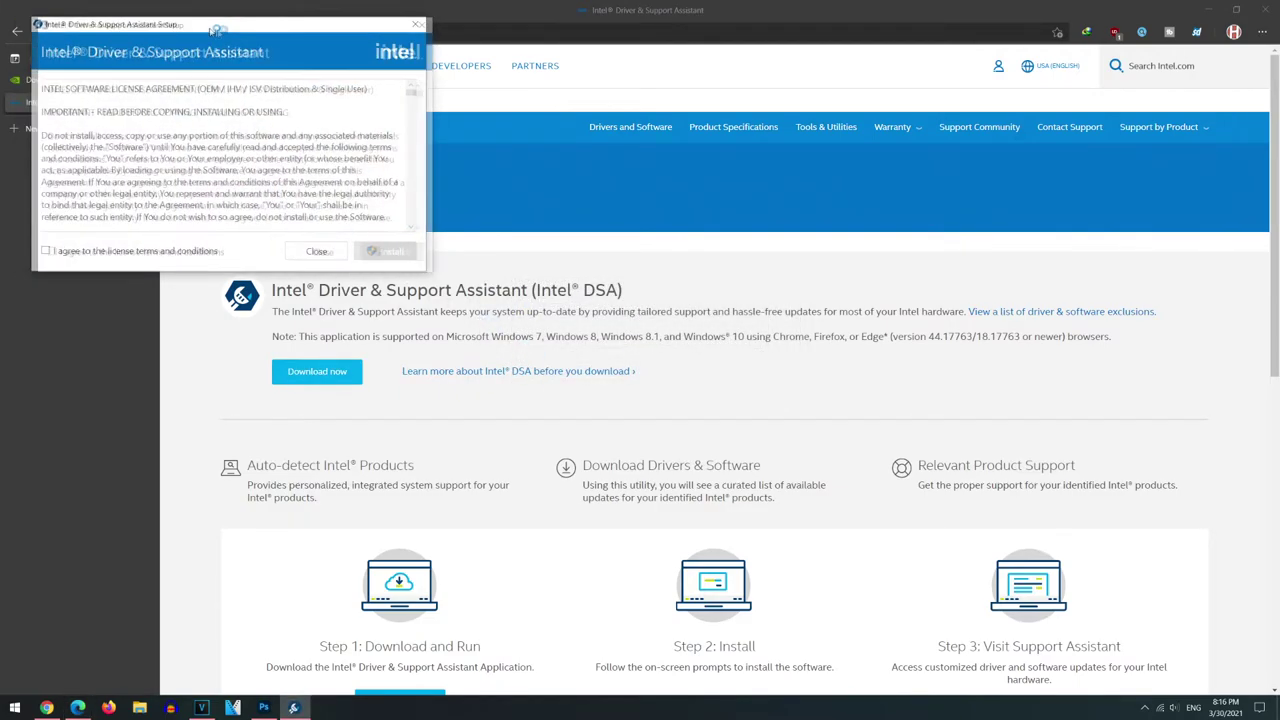
Agree to the license, install the assistant, and decline the Computing Improvement Program.
left_click(250, 332)
left_click(580, 335)
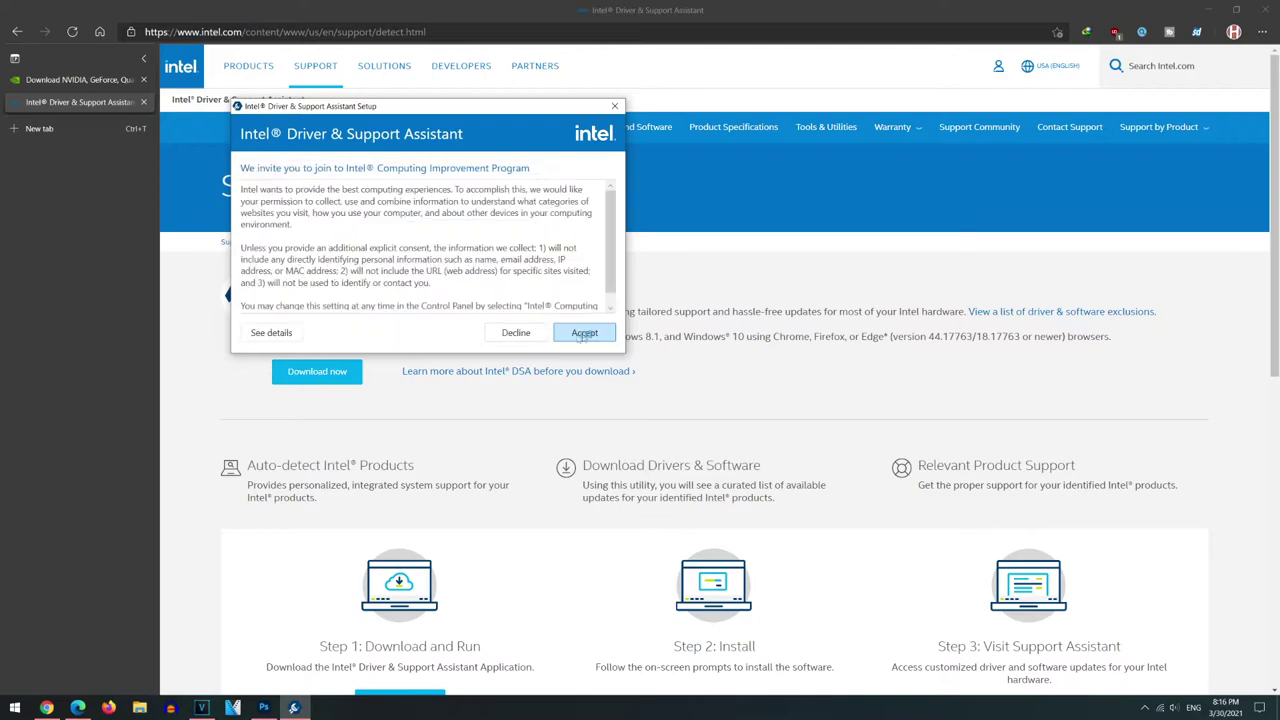
left_click(520, 336)
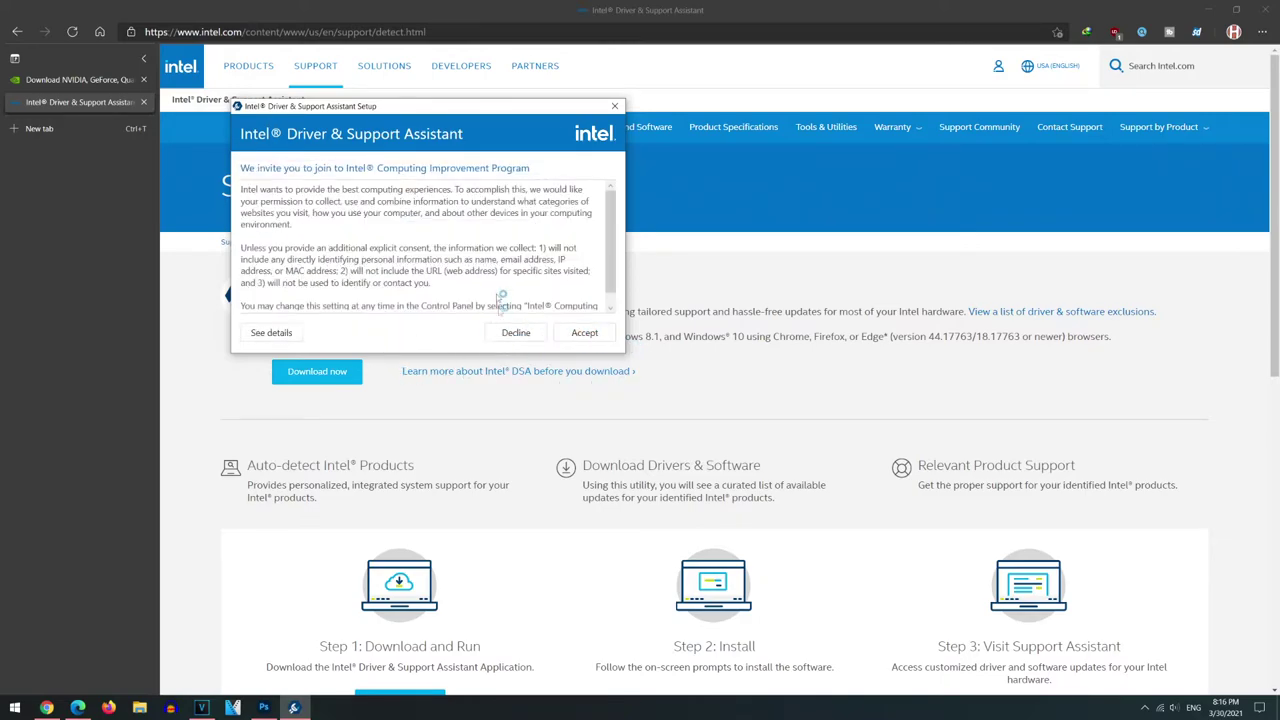
left_click(516, 332)
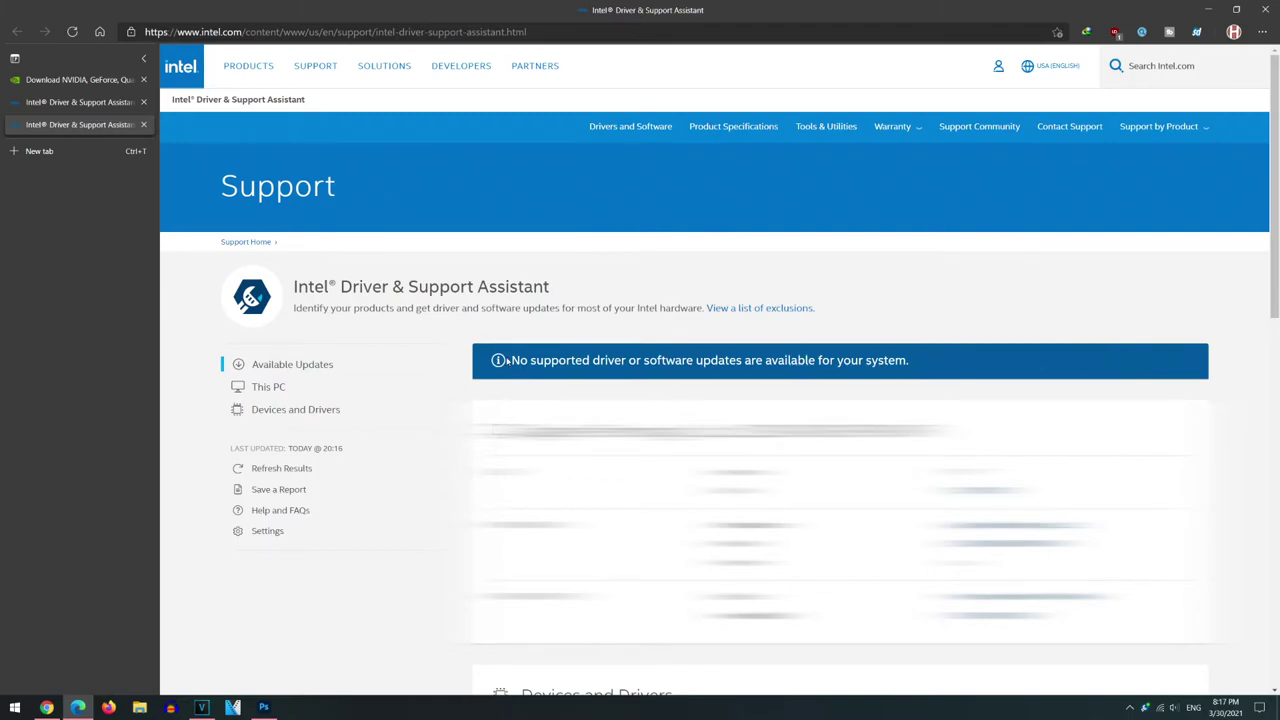
Select and then deselect the assistant's no-updates message text.
triple_click(593, 373)
left_click(585, 374)
left_click_drag(928, 366, 513, 373)
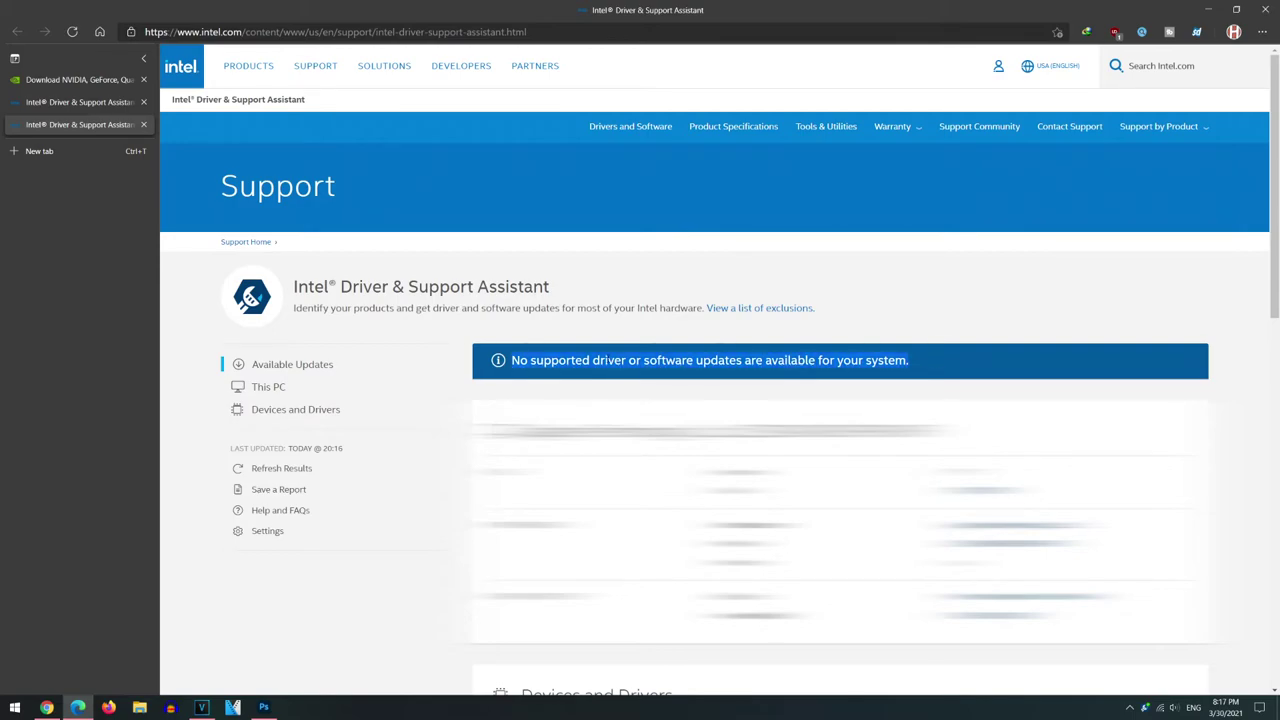
left_click(634, 371)
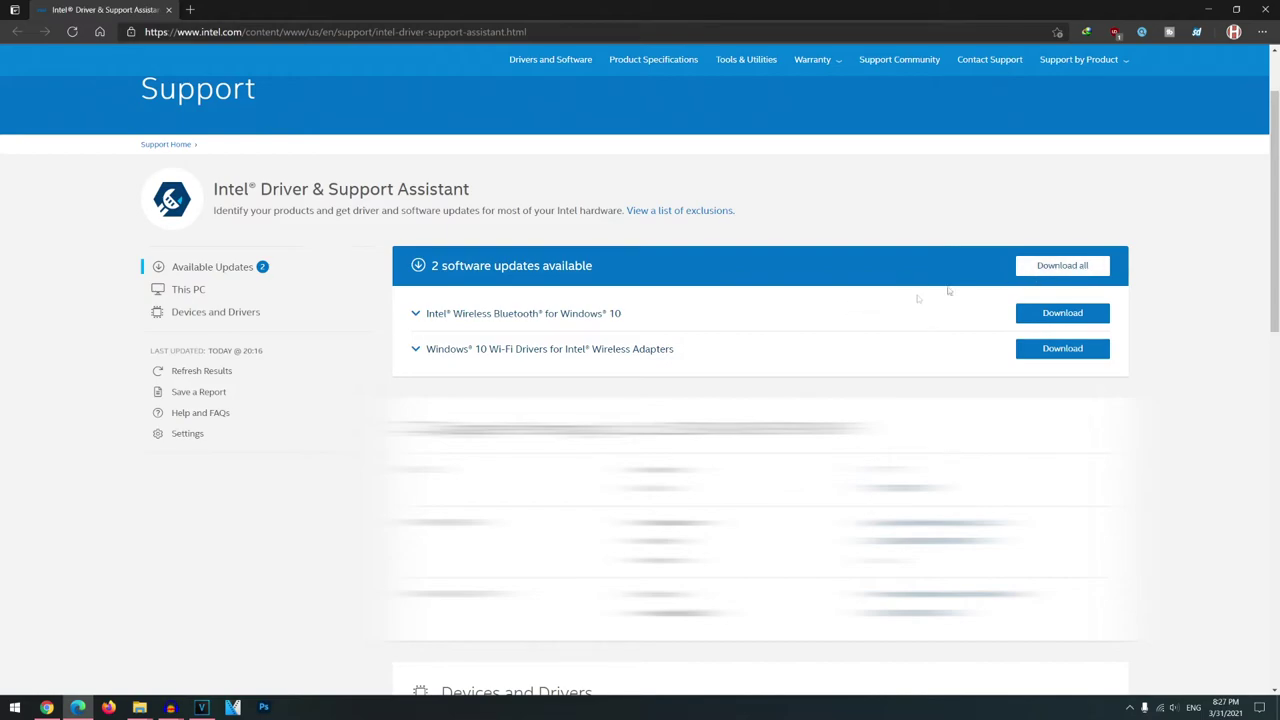
Download both Intel updates and install the Bluetooth update with the Typical setup.
left_click(1039, 274)
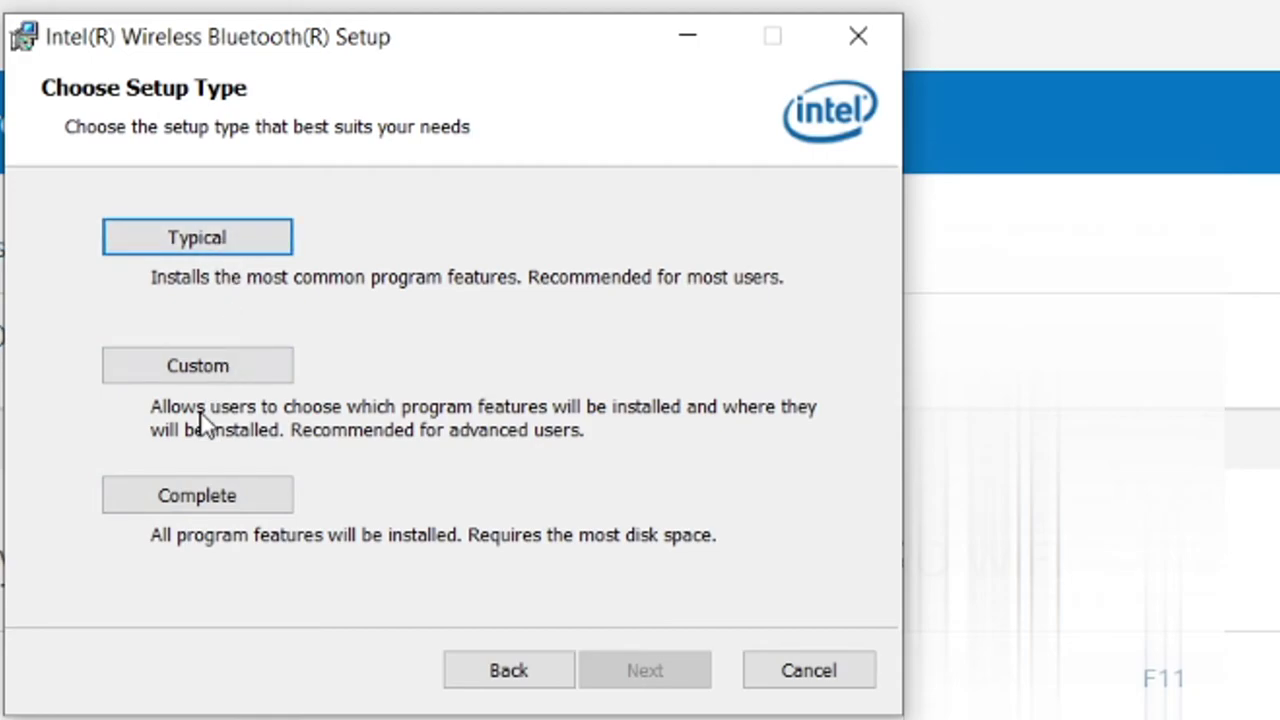
left_click(230, 240)
left_click(666, 670)
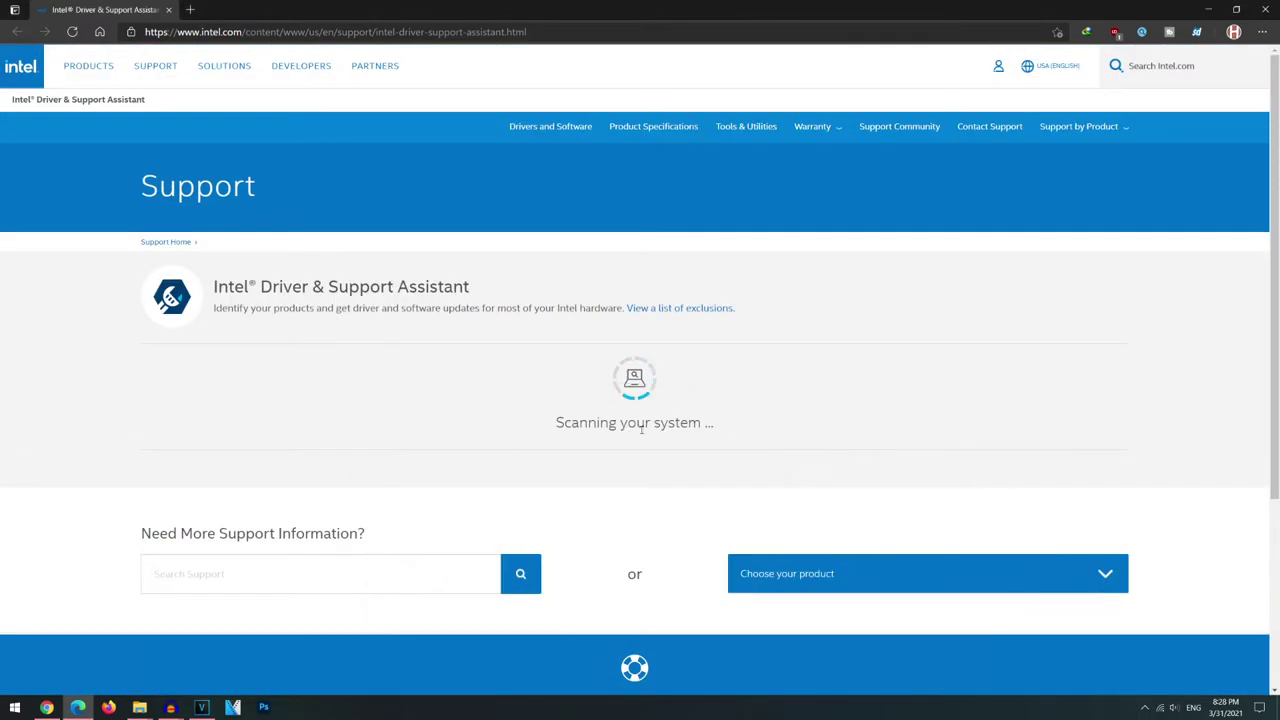
scroll(634, 421, "down", 2)
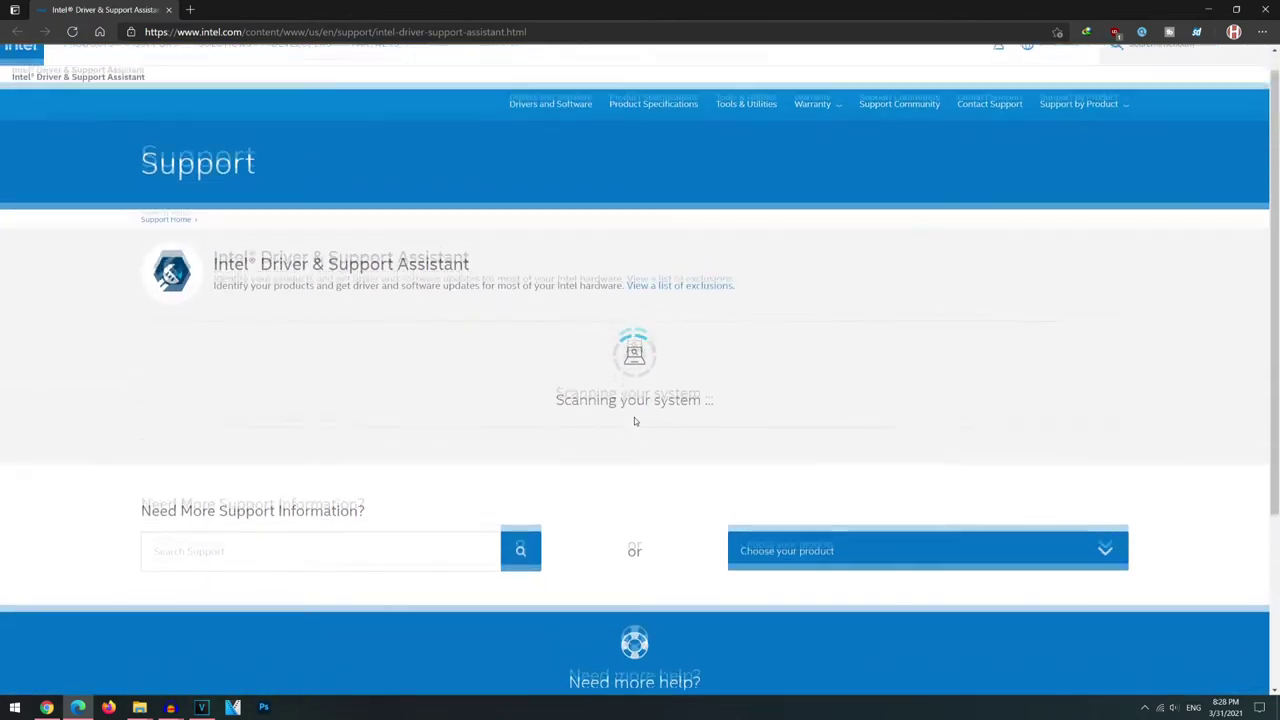
scroll(606, 410, "down", 2)
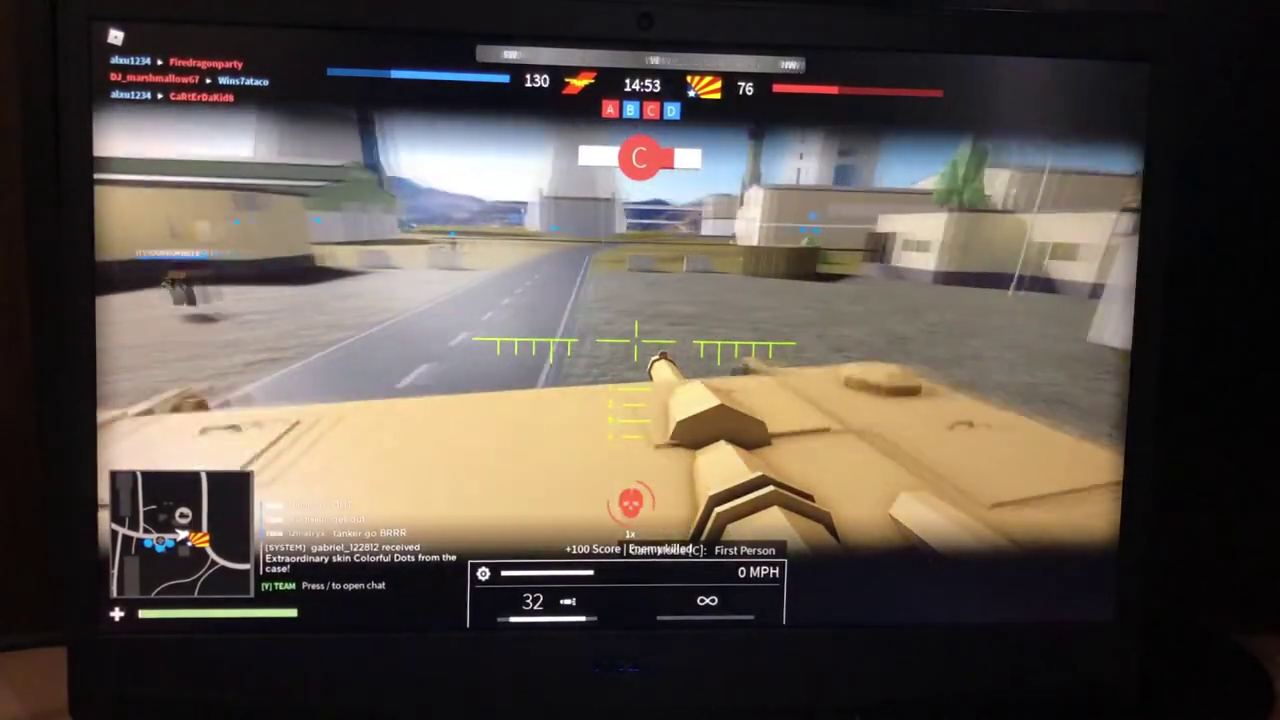
Toggle between third- and first-person views with C and drive the tank forward onto objective C.
key("c")
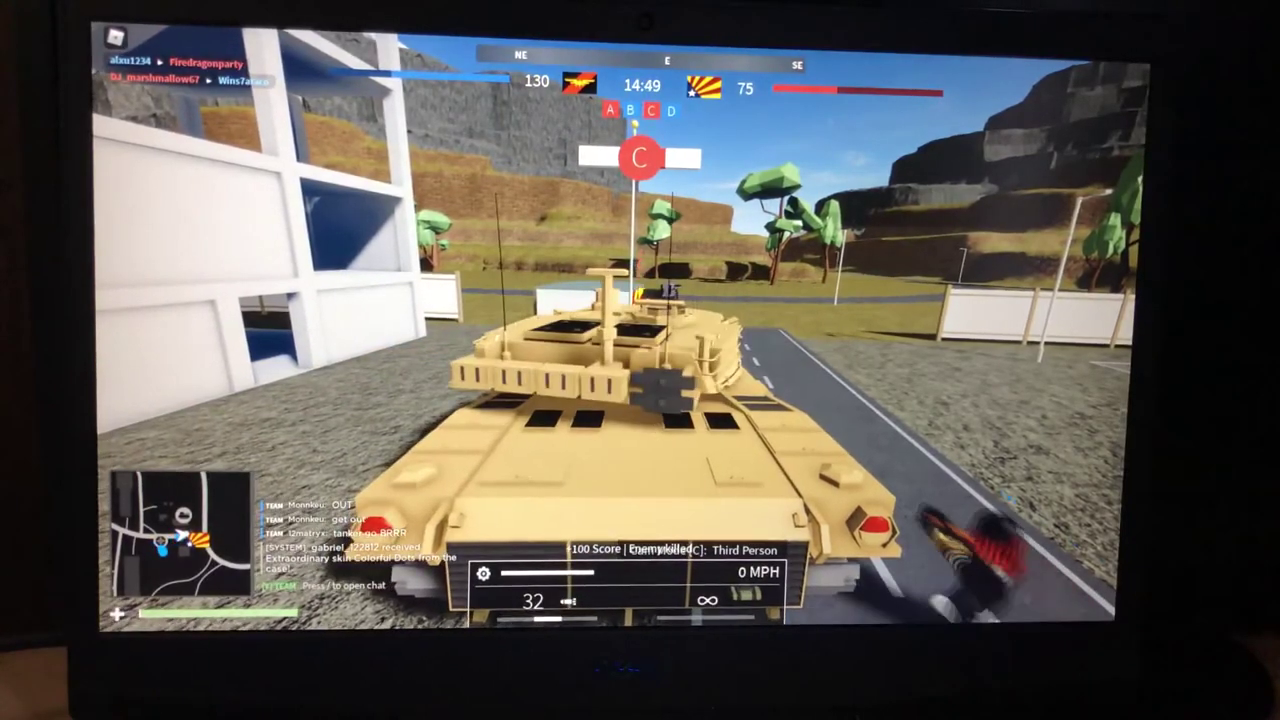
key("c")
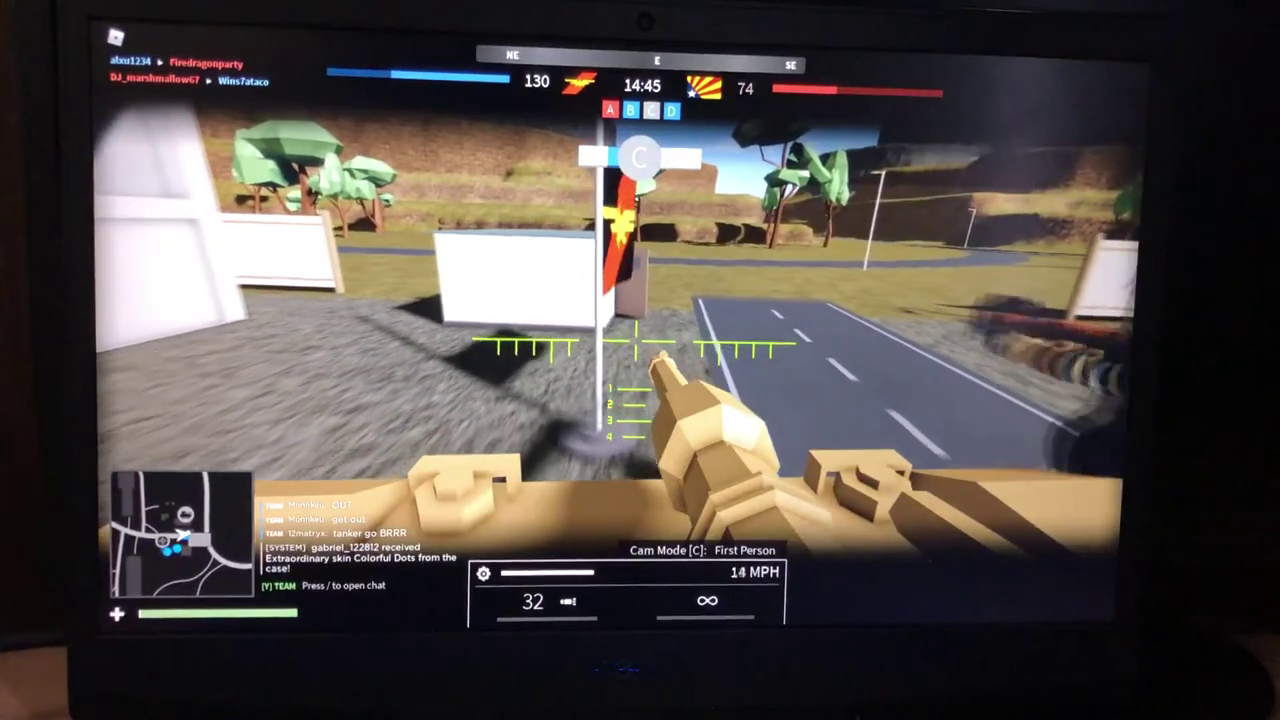
key("c")
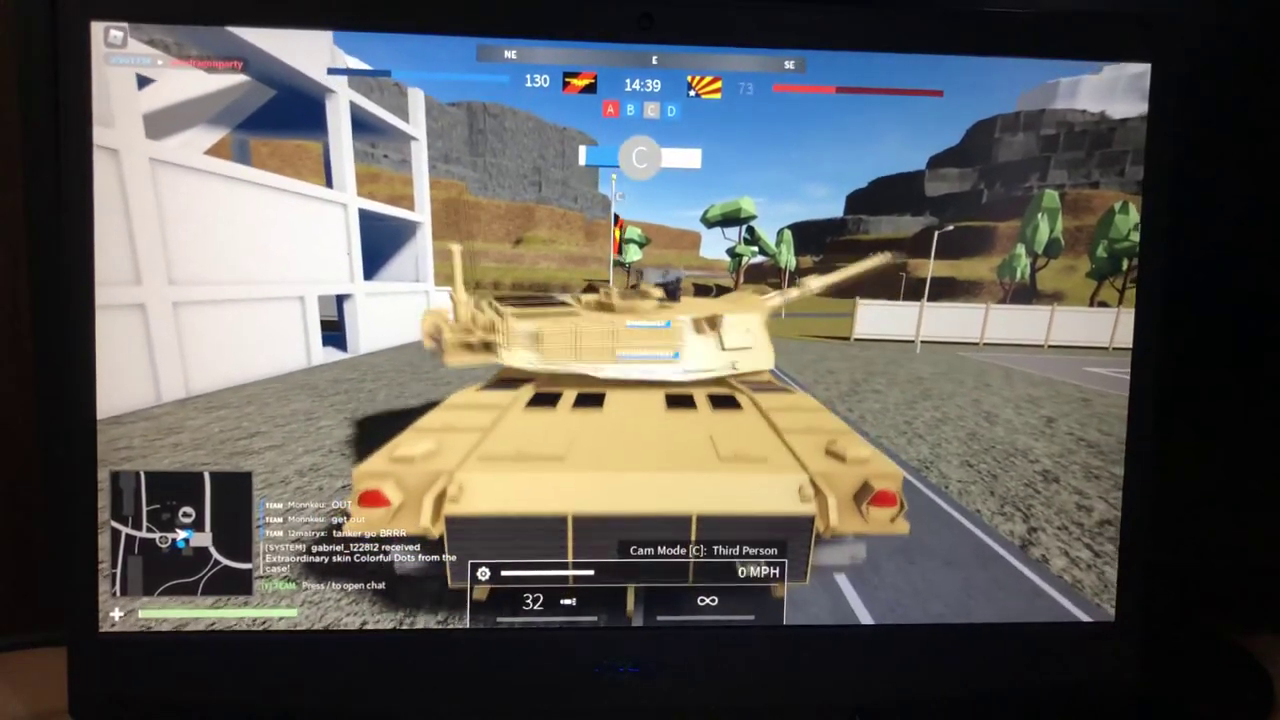
key("w")
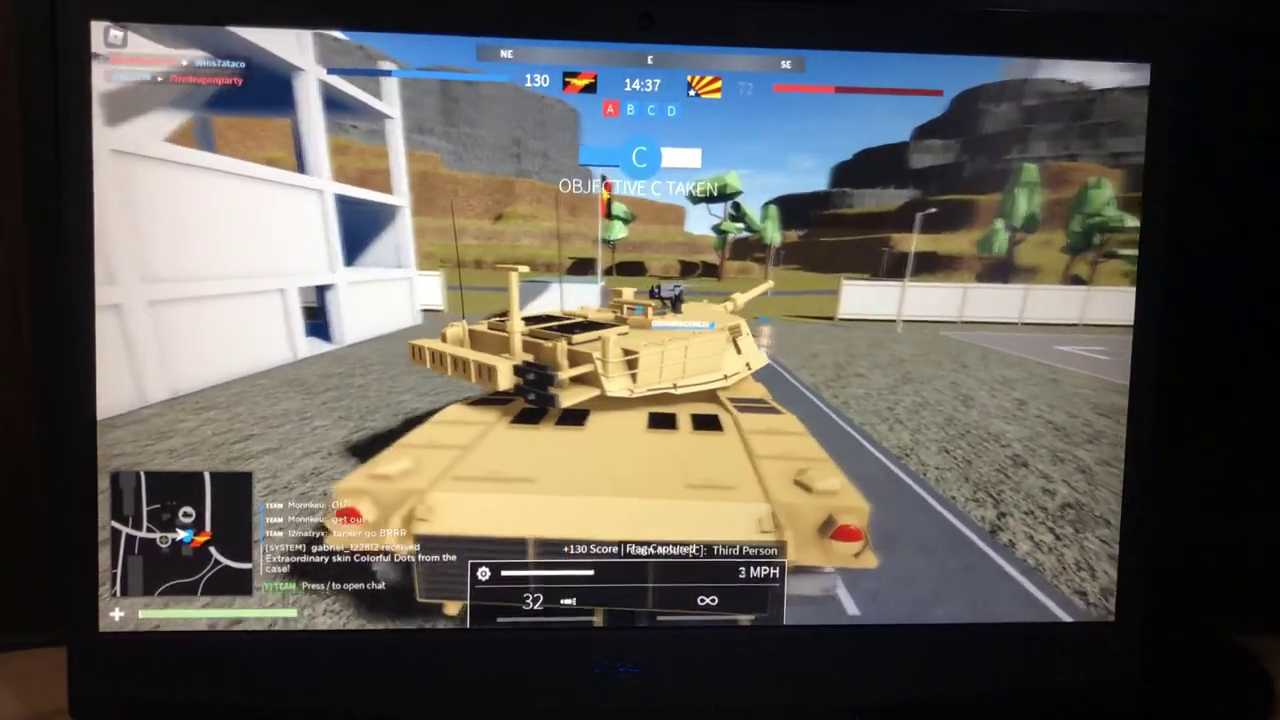
key("c")
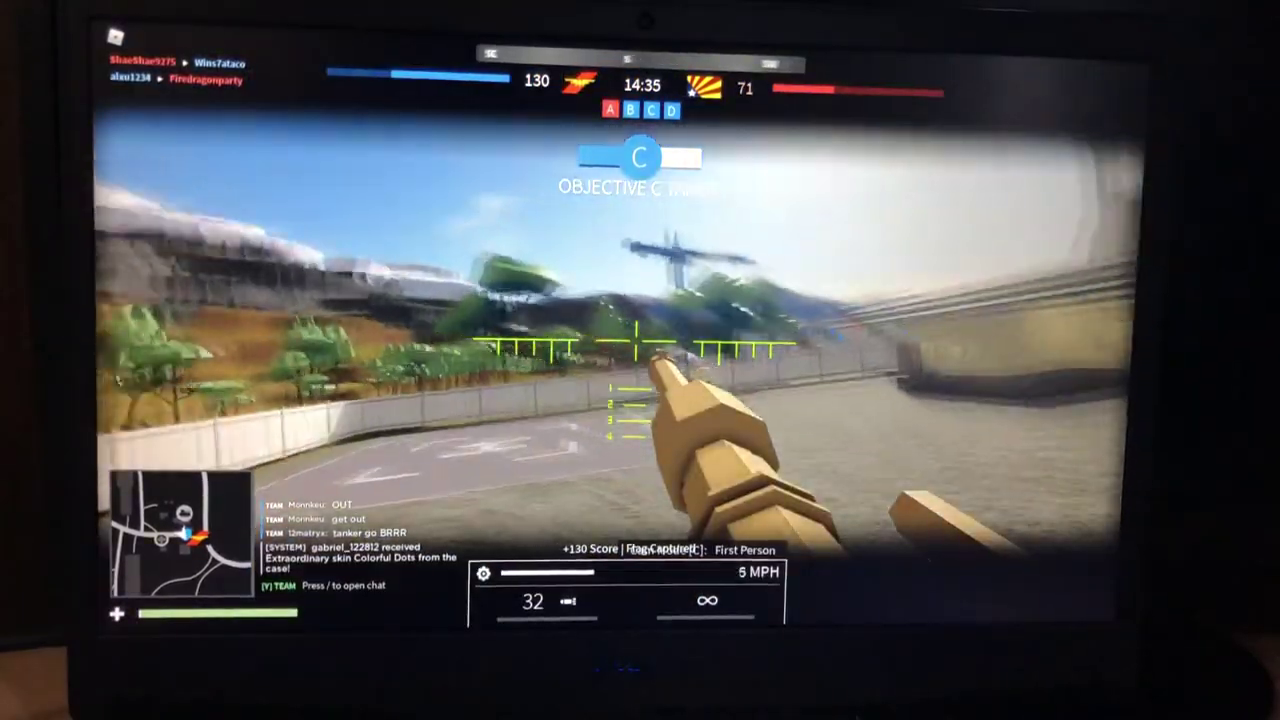